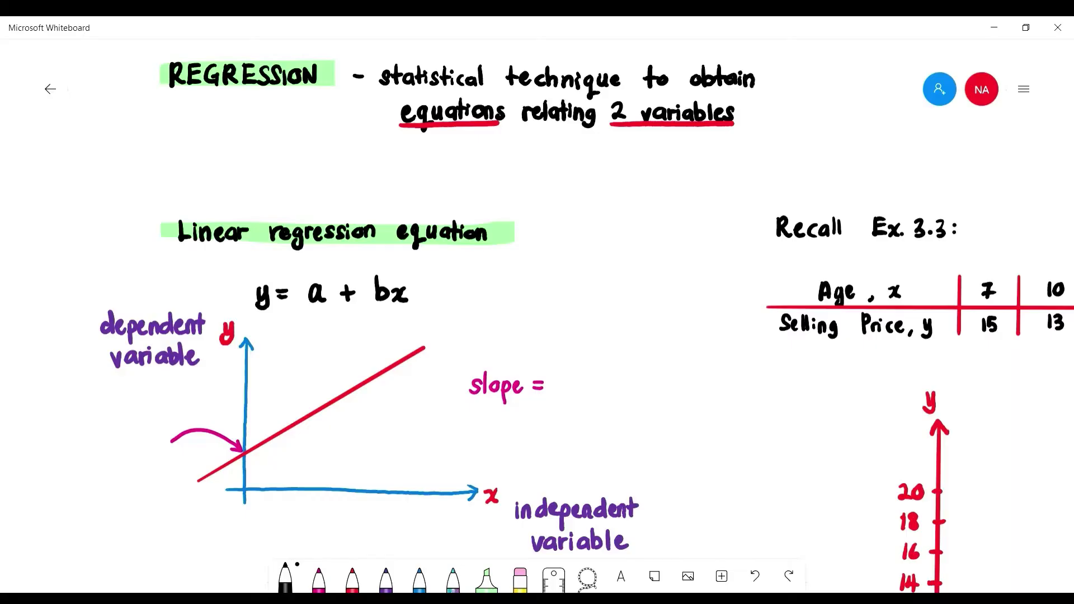
- Highlight the words "equations relating 2 variables" in the regression definition in yellow
{"action": "left_click_drag", "start_coordinate": [538, 302], "coordinate": [474, 425]}
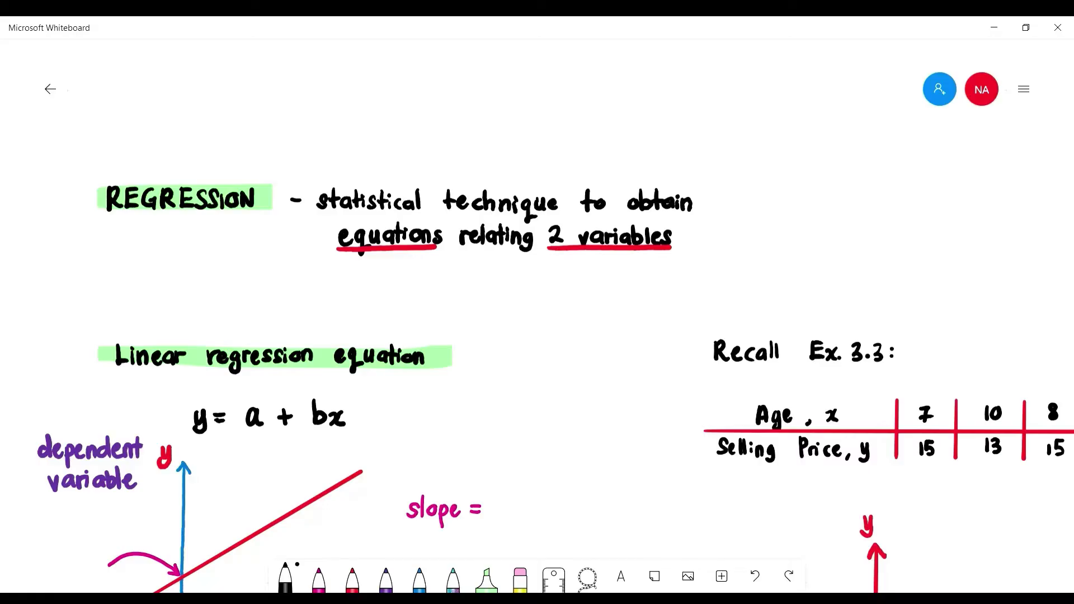
{"action": "left_click", "coordinate": [487, 580]}
{"action": "left_click", "coordinate": [487, 580]}
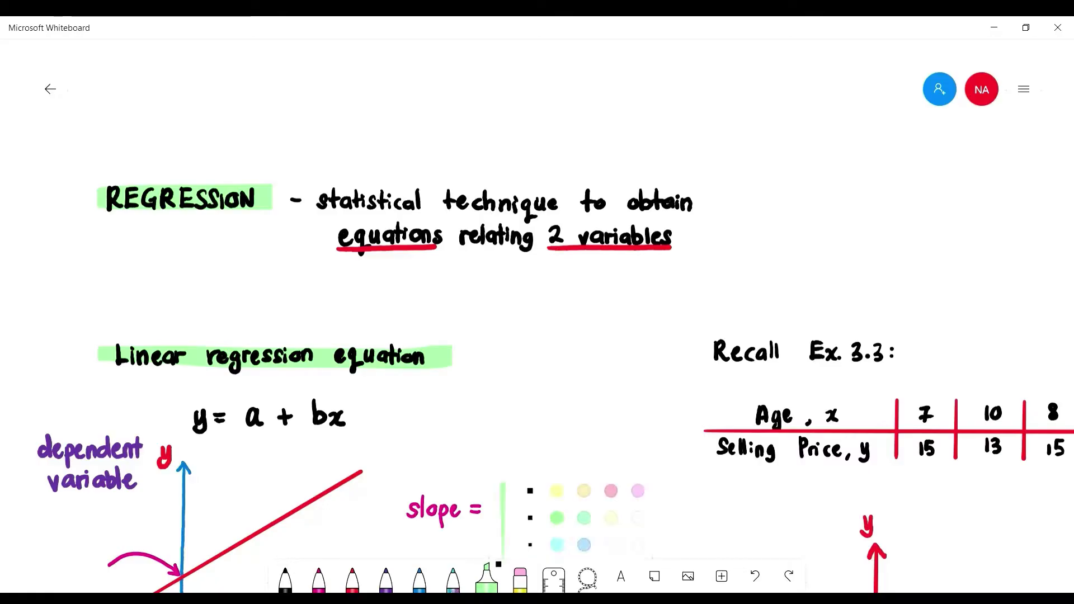
{"action": "left_click", "coordinate": [554, 442]}
{"action": "mouse_move", "coordinate": [327, 236]}
{"action": "left_mouse_down"}
{"action": "mouse_move", "coordinate": [441, 236]}
{"action": "mouse_move", "coordinate": [489, 249]}
{"action": "mouse_move", "coordinate": [674, 236]}
{"action": "left_mouse_up"}
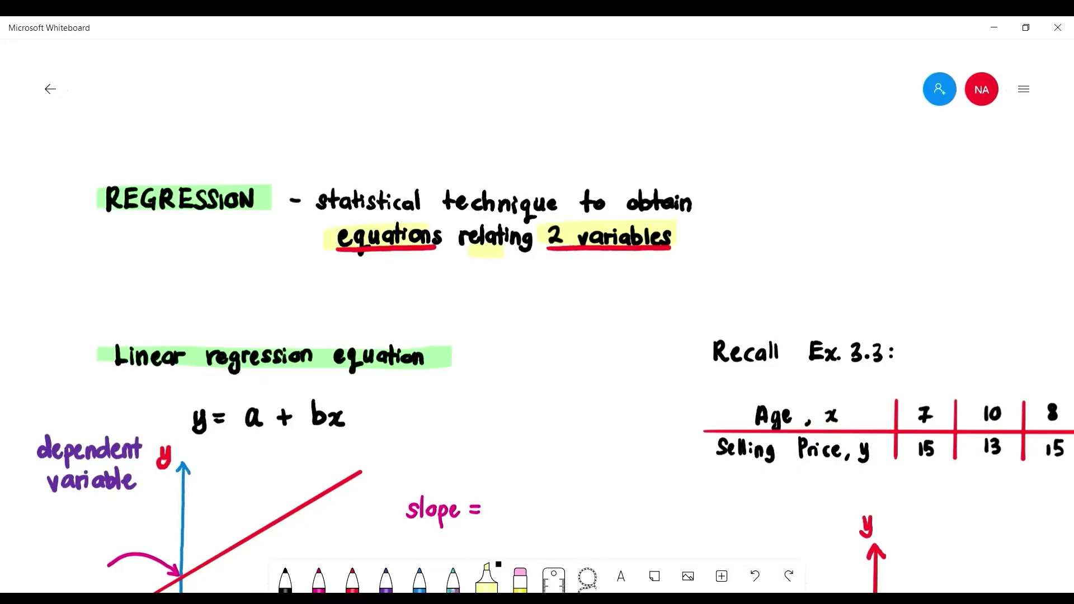
- Highlight the equation y = a + bx under the "Linear regression equation" heading in yellow
{"action": "left_click_drag", "start_coordinate": [537, 347], "coordinate": [569, 255]}
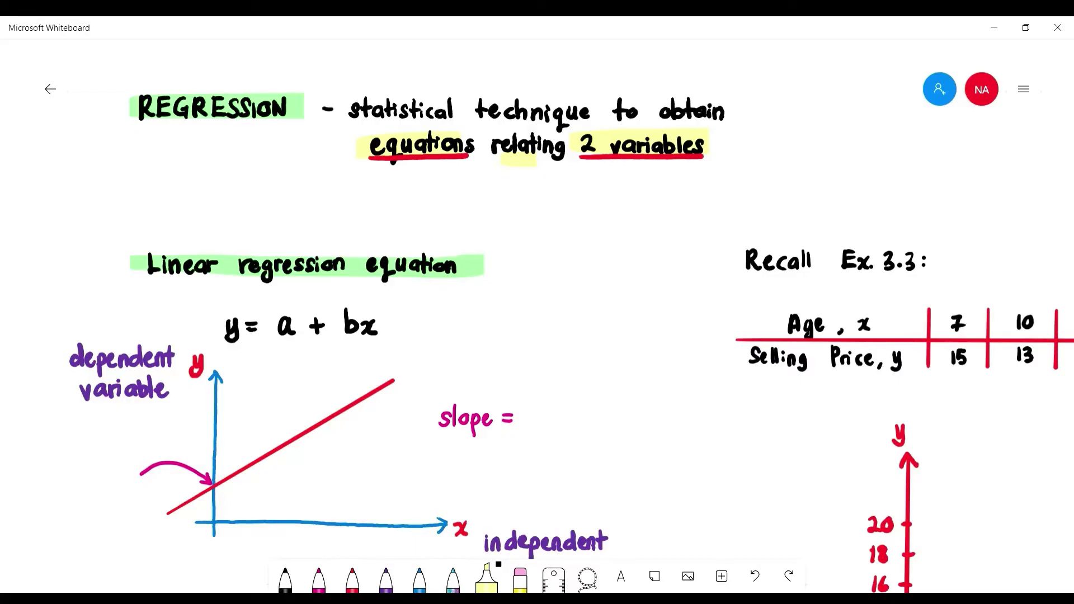
{"action": "left_click_drag", "start_coordinate": [504, 392], "coordinate": [534, 265]}
{"action": "scroll", "coordinate": [538, 316], "scroll_direction": "up", "scroll_amount": 2}
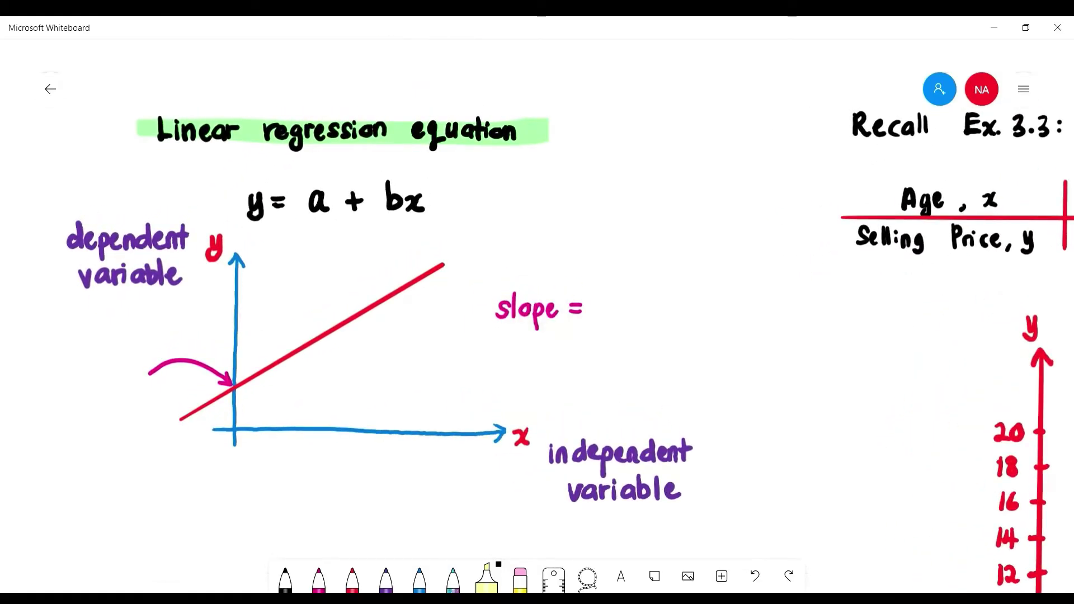
{"action": "left_click_drag", "start_coordinate": [242, 201], "coordinate": [444, 200]}
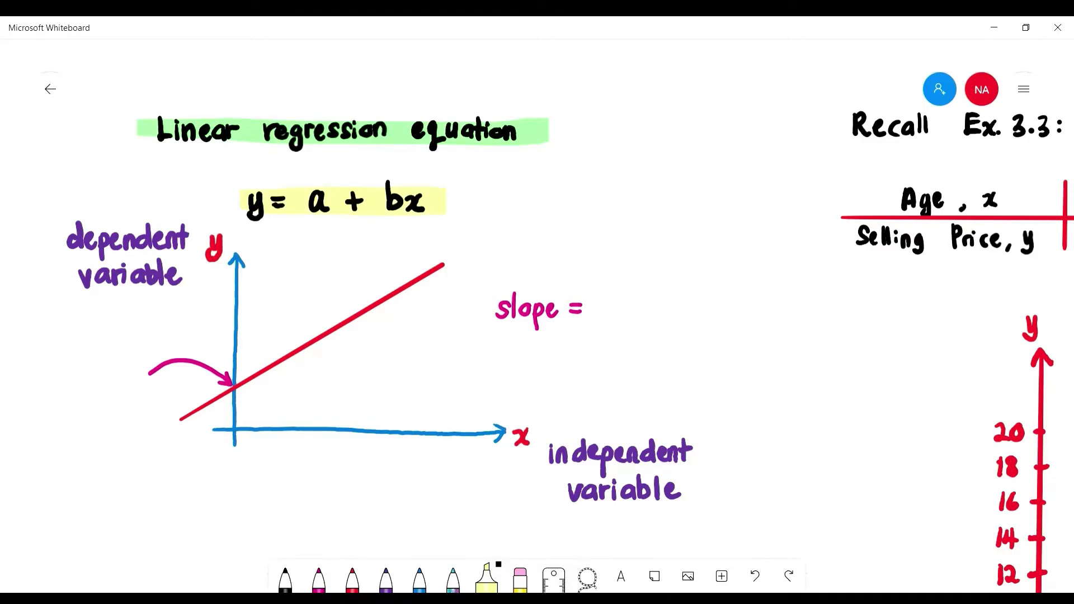
- Circle the a in y = a + bx in pink, write "a" at the arrow's tail, and mark the y-intercept
{"action": "left_click", "coordinate": [319, 580]}
{"action": "left_click_drag", "start_coordinate": [503, 314], "coordinate": [538, 288]}
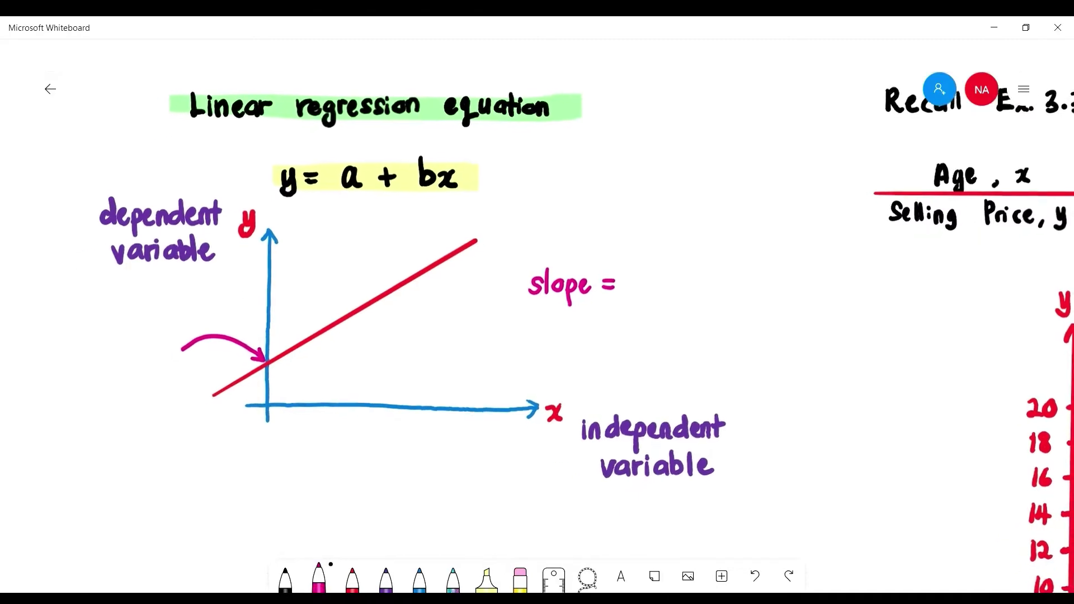
{"action": "left_click_drag", "start_coordinate": [365, 156], "coordinate": [369, 155]}
{"action": "left_click_drag", "start_coordinate": [172, 341], "coordinate": [180, 363]}
{"action": "left_click_drag", "start_coordinate": [268, 361], "coordinate": [279, 364]}
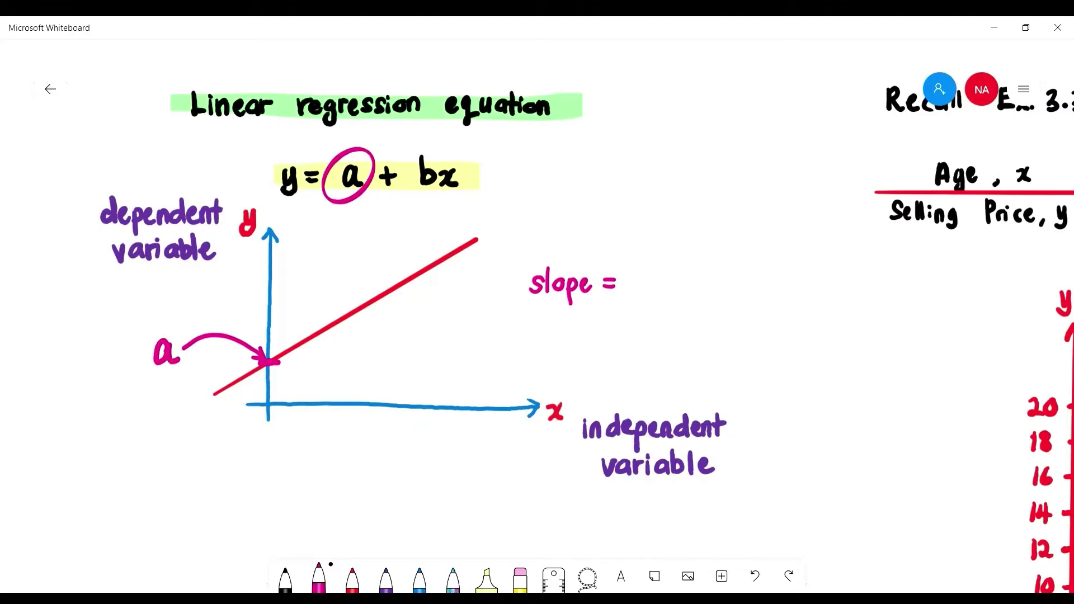
- Circle the b in y = a + bx in pink and complete the slope label as "slope = b"
{"action": "left_click_drag", "start_coordinate": [504, 313], "coordinate": [473, 334]}
{"action": "mouse_move", "coordinate": [402, 175]}
{"action": "left_mouse_down"}
{"action": "mouse_move", "coordinate": [391, 216]}
{"action": "mouse_move", "coordinate": [403, 175]}
{"action": "left_mouse_up"}
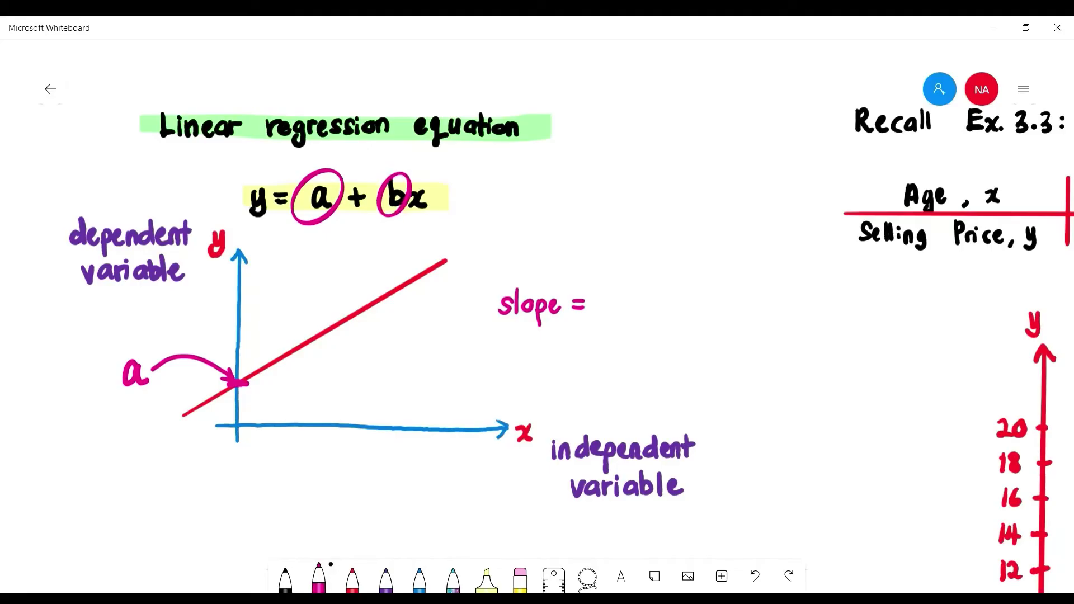
{"action": "left_click_drag", "start_coordinate": [598, 297], "coordinate": [601, 317]}
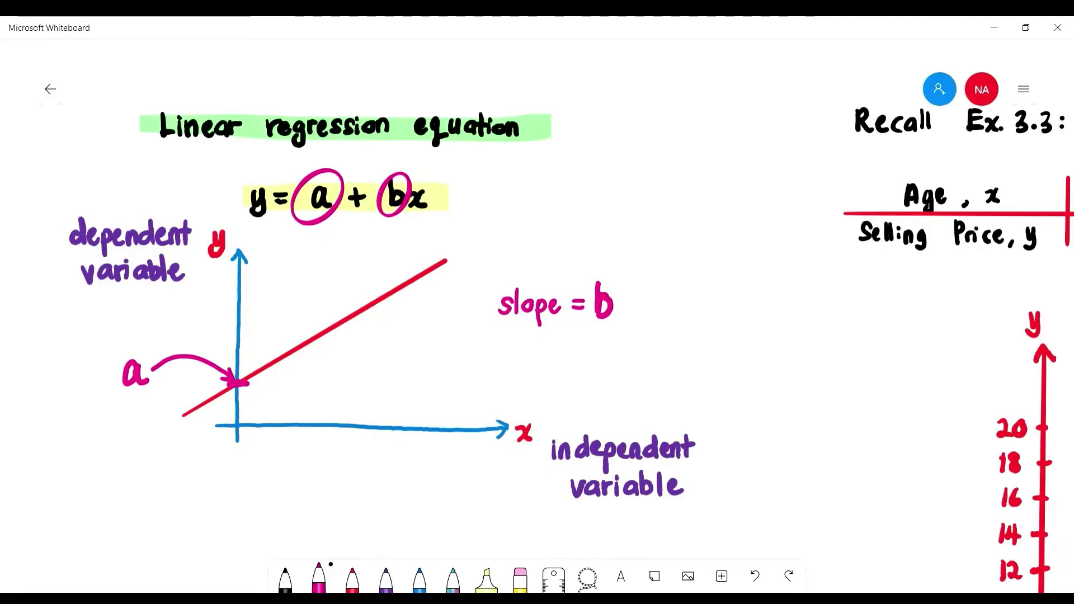
- Lay the ruler at 25 degrees along the trend of the blue points on the scatter plot
{"action": "left_click_drag", "start_coordinate": [448, 335], "coordinate": [430, 293]}
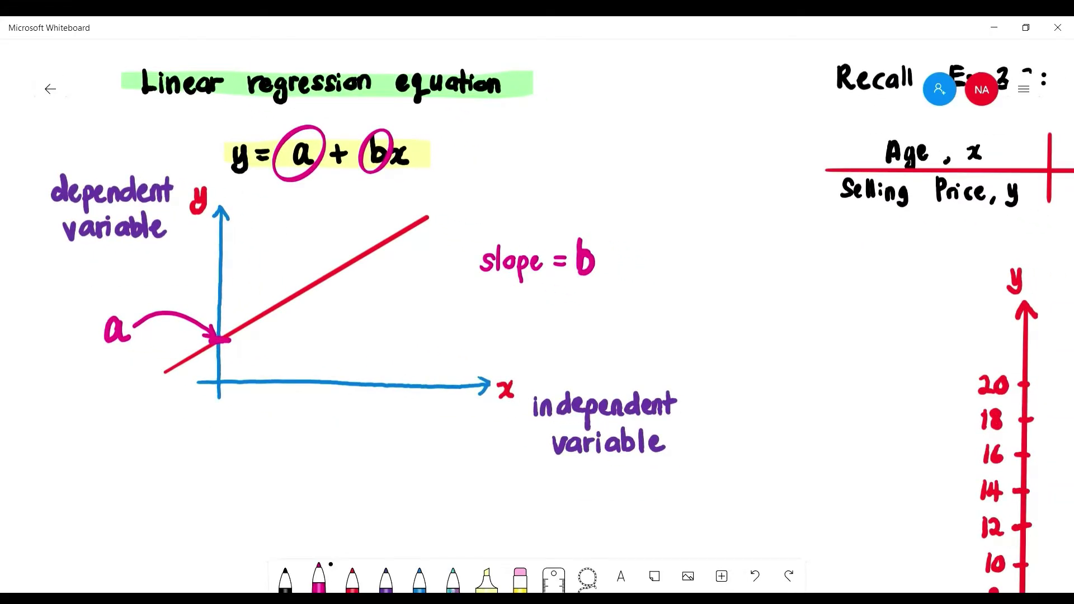
{"action": "left_click_drag", "start_coordinate": [616, 448], "coordinate": [540, 151]}
{"action": "mouse_move", "coordinate": [839, 179]}
{"action": "left_mouse_down"}
{"action": "mouse_move", "coordinate": [801, 51]}
{"action": "mouse_move", "coordinate": [577, 560]}
{"action": "mouse_move", "coordinate": [380, 586]}
{"action": "mouse_move", "coordinate": [232, 508]}
{"action": "mouse_move", "coordinate": [92, 453]}
{"action": "mouse_move", "coordinate": [109, 499]}
{"action": "left_mouse_up"}
{"action": "scroll", "coordinate": [141, 220], "scroll_direction": "down", "scroll_amount": 1}
{"action": "left_click_drag", "start_coordinate": [504, 448], "coordinate": [429, 235]}
{"action": "scroll", "coordinate": [181, 349], "scroll_direction": "down", "scroll_amount": 1}
{"action": "scroll", "coordinate": [665, 269], "scroll_direction": "up", "scroll_amount": 1}
{"action": "left_click_drag", "start_coordinate": [537, 358], "coordinate": [548, 328]}
{"action": "left_click", "coordinate": [554, 580]}
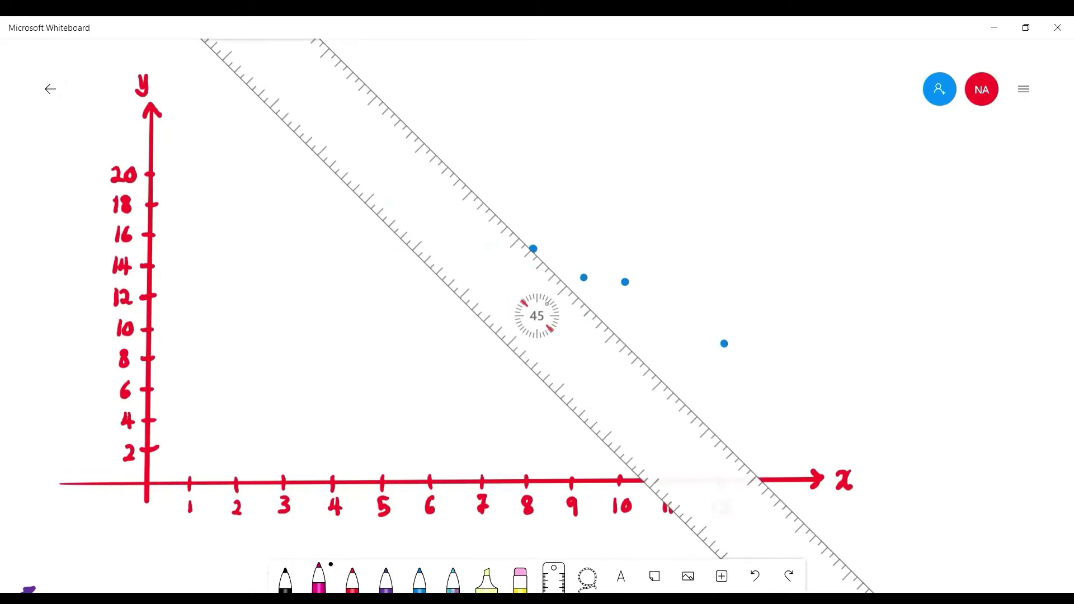
{"action": "left_click_drag", "start_coordinate": [537, 316], "coordinate": [477, 285]}
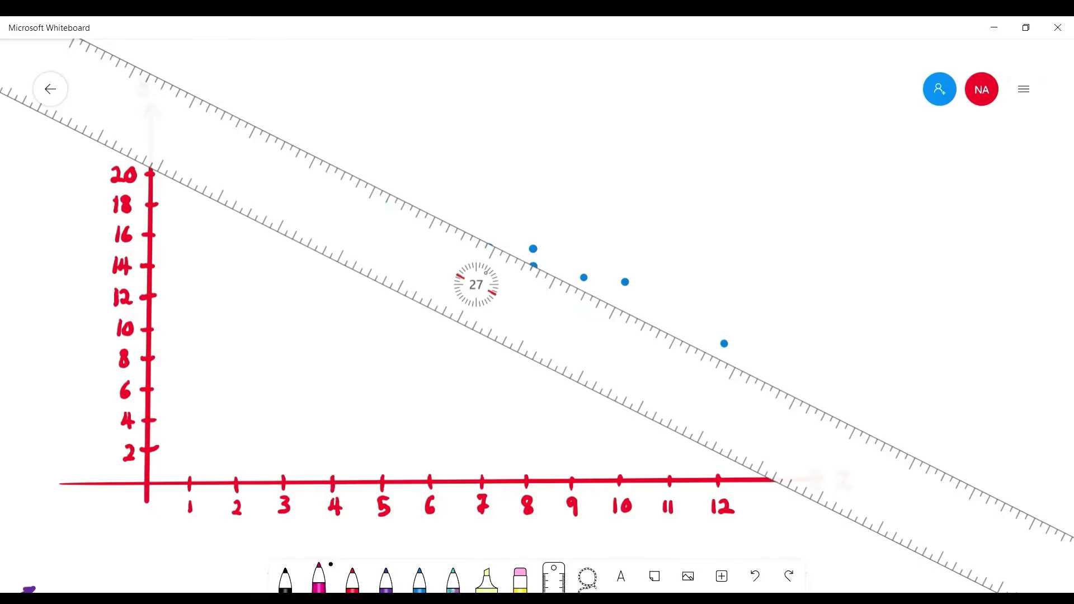
{"action": "mouse_move", "coordinate": [476, 285]}
{"action": "left_mouse_down"}
{"action": "mouse_move", "coordinate": [492, 286]}
{"action": "mouse_move", "coordinate": [485, 300]}
{"action": "mouse_move", "coordinate": [501, 278]}
{"action": "mouse_move", "coordinate": [488, 287]}
{"action": "left_mouse_up"}
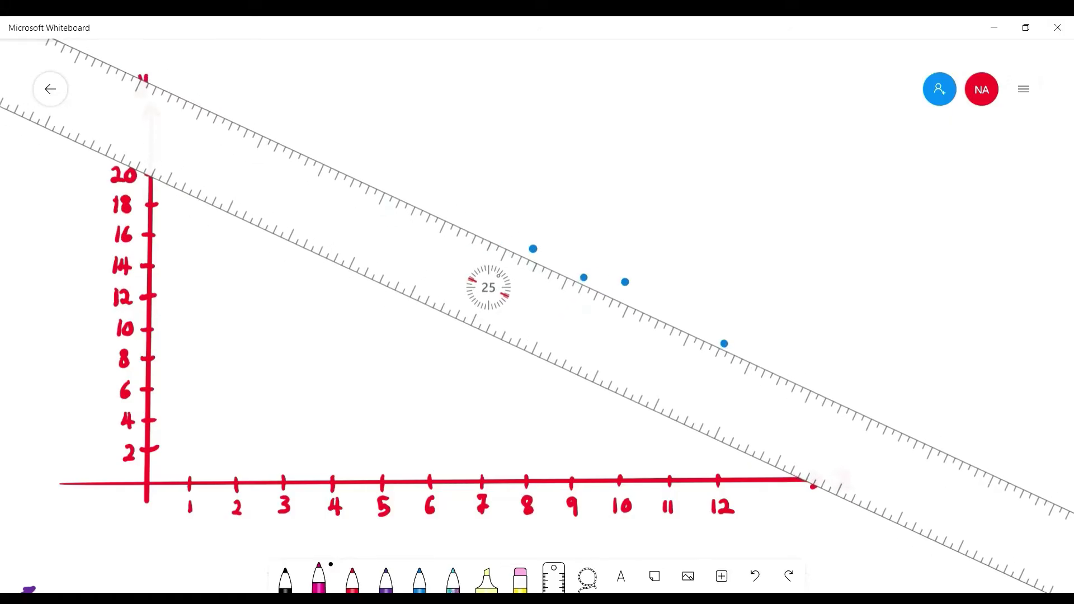
- Draw a pink straight line along the ruler's edge through the scatter points and put the ruler away
{"action": "left_click_drag", "start_coordinate": [272, 138], "coordinate": [783, 376]}
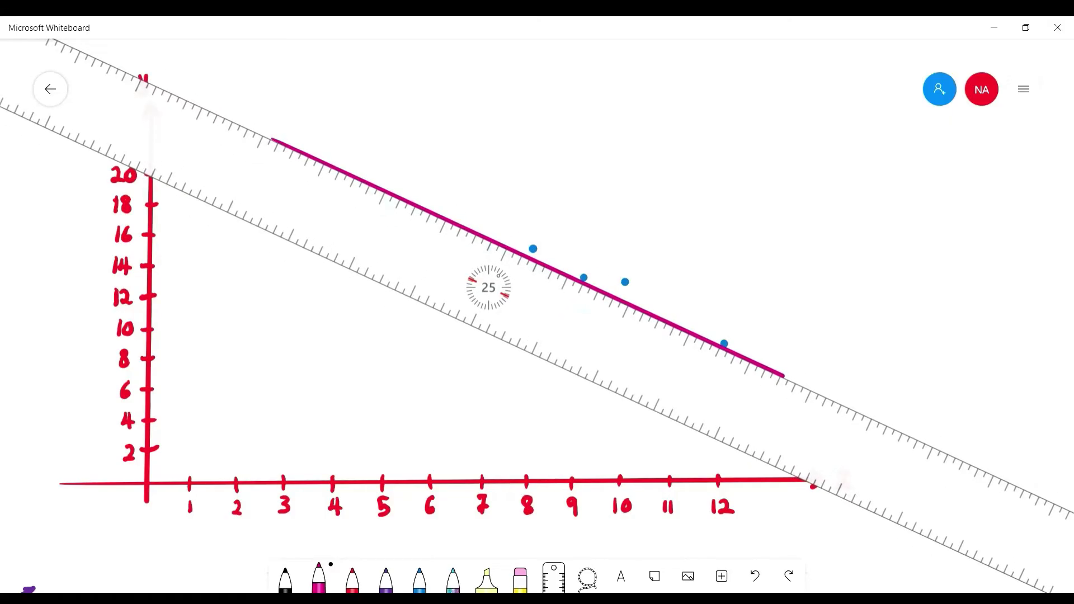
{"action": "left_click", "coordinate": [554, 578]}
{"action": "left_click_drag", "start_coordinate": [504, 302], "coordinate": [436, 291]}
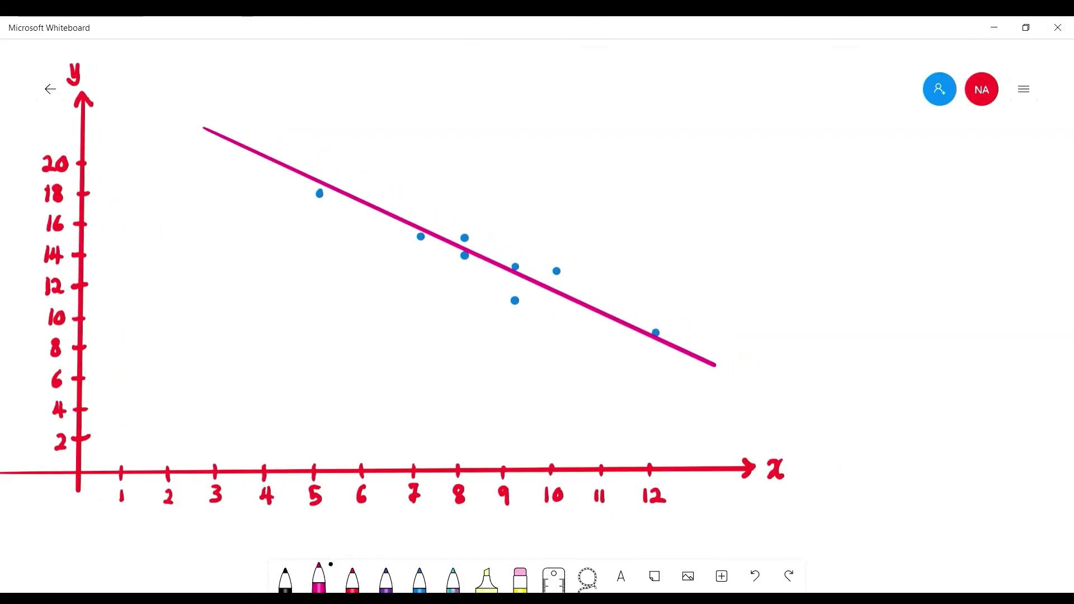
- Highlight "regression coefficient" in the Method of Least Squares notes in yellow
{"action": "left_click_drag", "start_coordinate": [207, 443], "coordinate": [871, 158]}
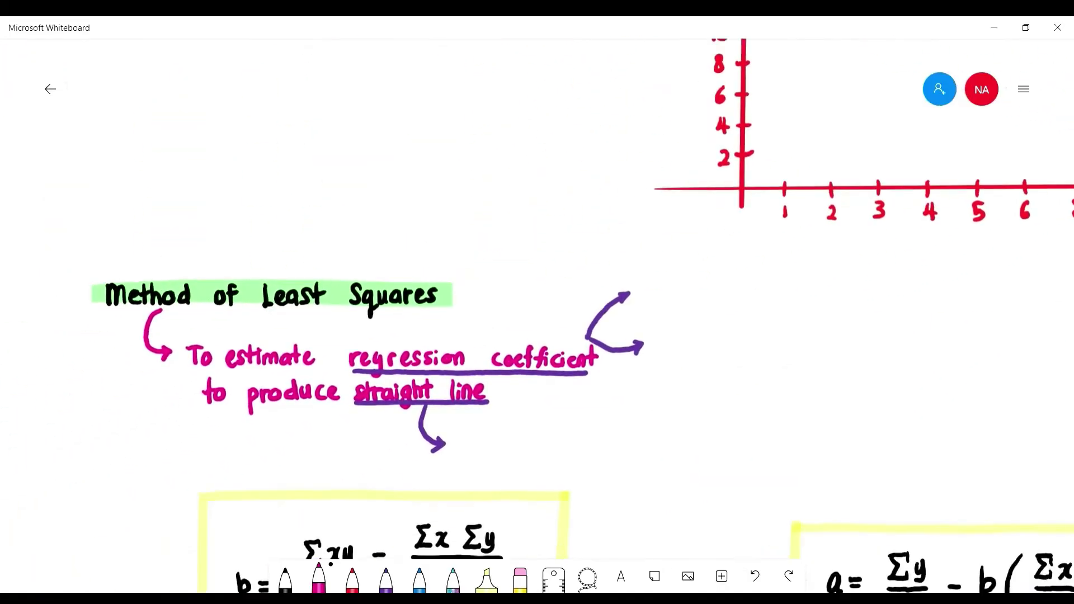
{"action": "left_click_drag", "start_coordinate": [537, 335], "coordinate": [532, 269]}
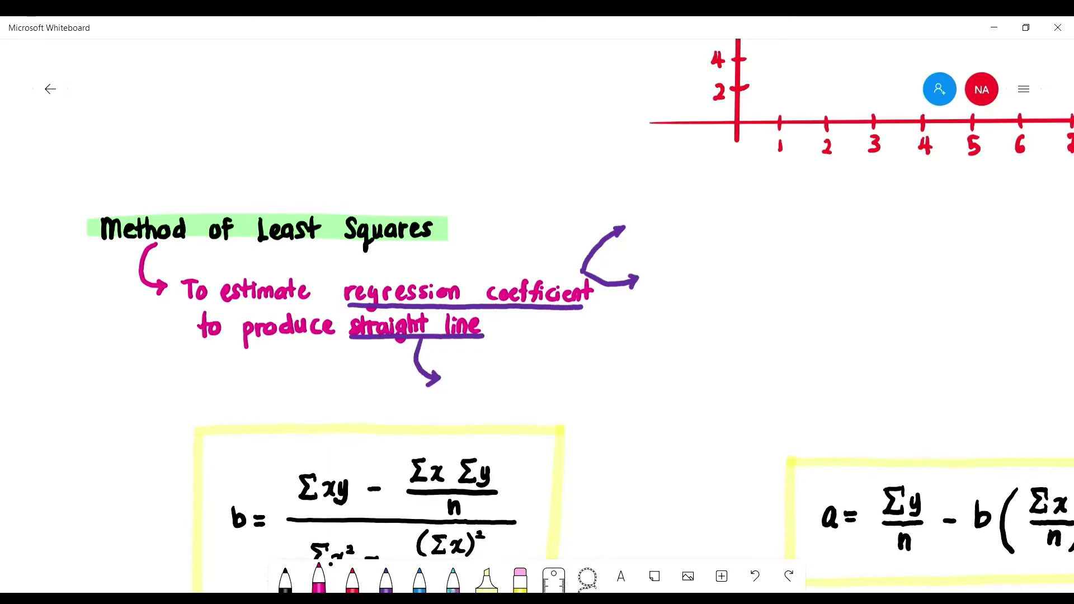
{"action": "left_click_drag", "start_coordinate": [537, 335], "coordinate": [504, 290]}
{"action": "scroll", "coordinate": [170, 409], "scroll_direction": "up", "scroll_amount": 3}
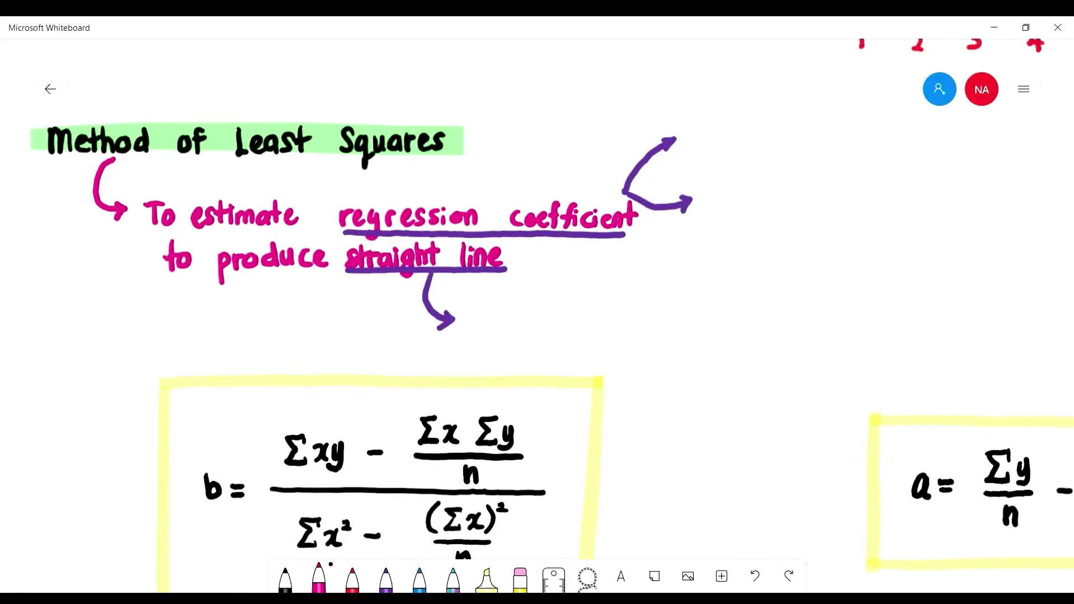
{"action": "left_click", "coordinate": [487, 577]}
{"action": "left_click_drag", "start_coordinate": [339, 218], "coordinate": [636, 217]}
- Write a and b in pink at the two arrows from "regression coefficient", with a short mark beside each
{"action": "left_click", "coordinate": [319, 579]}
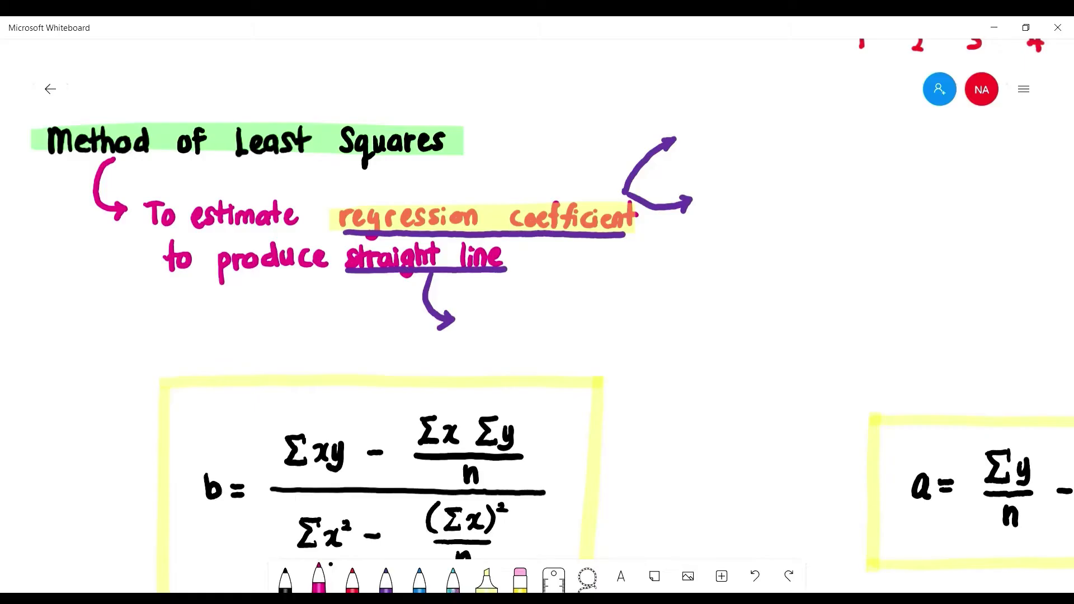
{"action": "left_click_drag", "start_coordinate": [537, 336], "coordinate": [499, 340]}
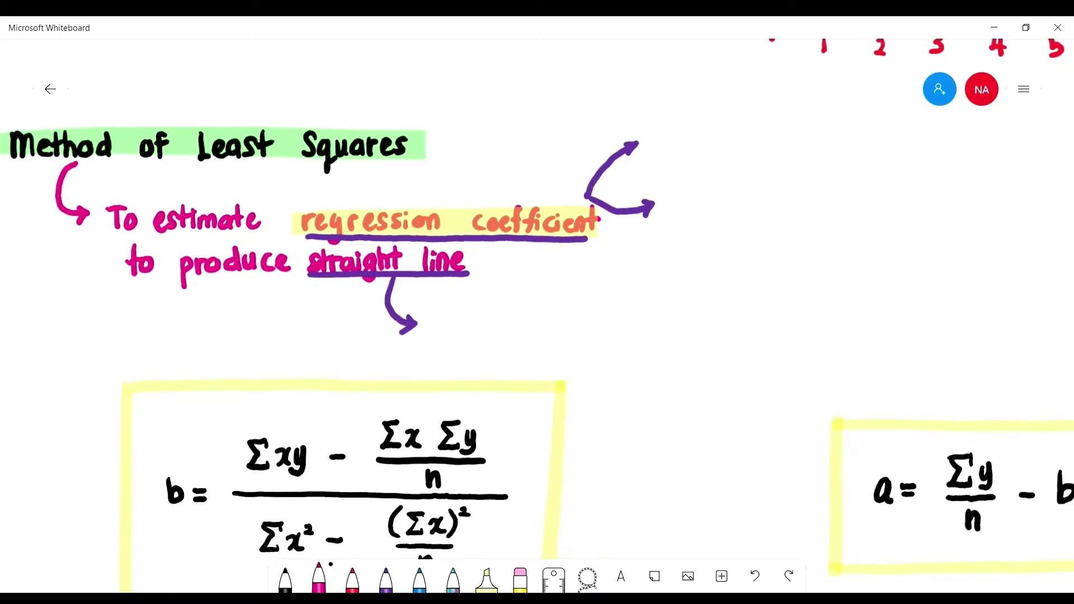
{"action": "left_click_drag", "start_coordinate": [654, 126], "coordinate": [652, 129]}
{"action": "left_click_drag", "start_coordinate": [666, 188], "coordinate": [668, 212]}
{"action": "left_click_drag", "start_coordinate": [672, 336], "coordinate": [473, 321]}
{"action": "left_click_drag", "start_coordinate": [472, 118], "coordinate": [486, 112]}
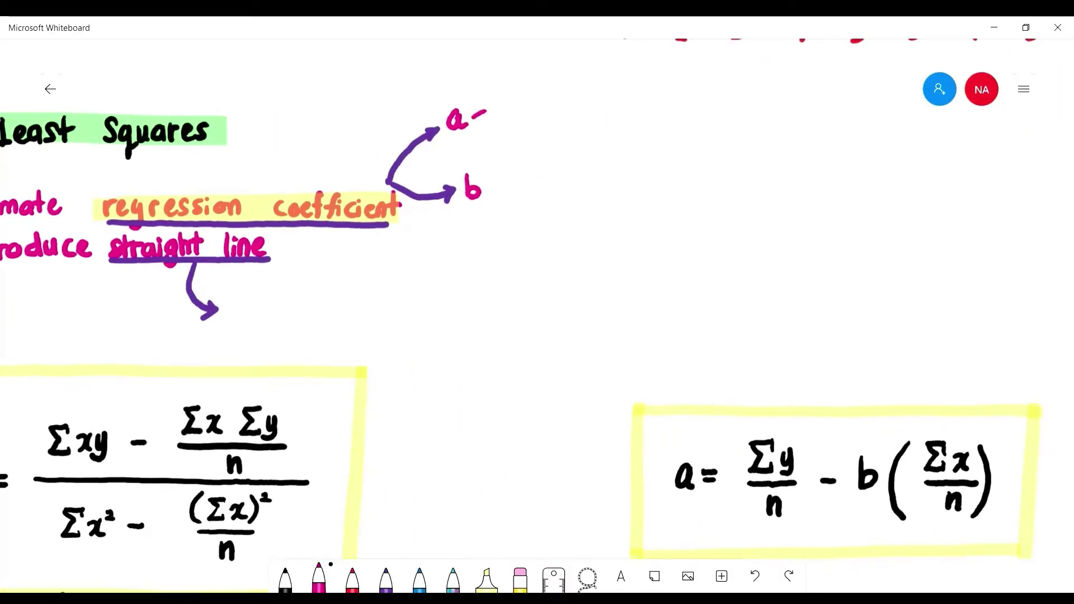
{"action": "scroll", "coordinate": [538, 302], "scroll_direction": "left", "scroll_amount": 5}
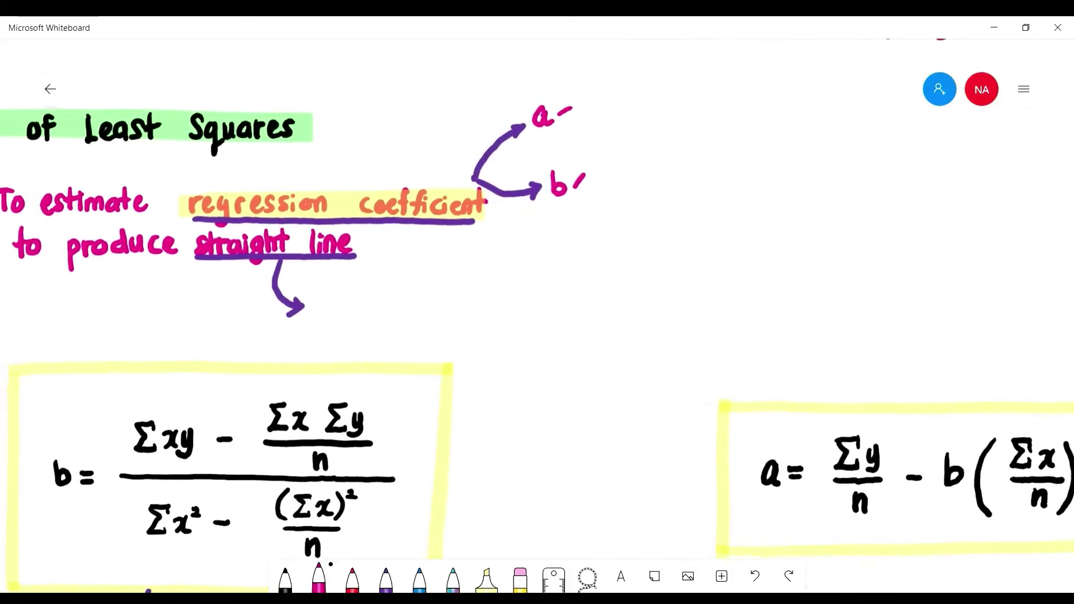
- Write the equation y = a + bx in pink at the arrow below "straight line"
{"action": "scroll", "coordinate": [537, 302], "scroll_direction": "down", "scroll_amount": 1}
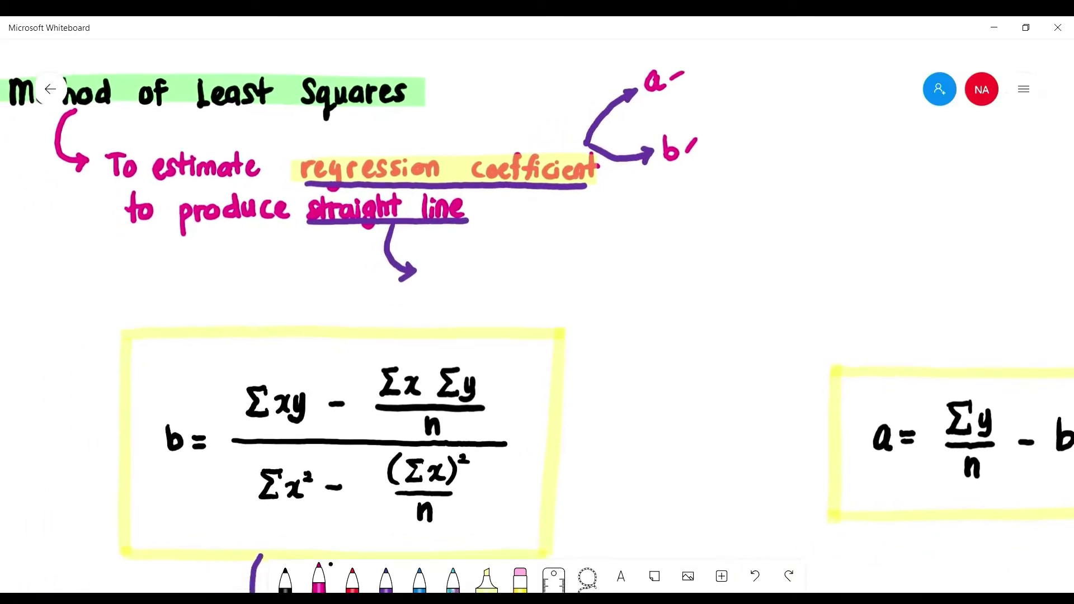
{"action": "mouse_move", "coordinate": [416, 274]}
{"action": "left_mouse_down"}
{"action": "mouse_move", "coordinate": [431, 291]}
{"action": "mouse_move", "coordinate": [418, 305]}
{"action": "left_mouse_up"}
{"action": "left_click_drag", "start_coordinate": [434, 283], "coordinate": [479, 294]}
{"action": "mouse_move", "coordinate": [502, 271]}
{"action": "left_mouse_down"}
{"action": "mouse_move", "coordinate": [502, 292]}
{"action": "mouse_move", "coordinate": [532, 289]}
{"action": "left_mouse_up"}
{"action": "left_click_drag", "start_coordinate": [538, 277], "coordinate": [547, 294]}
{"action": "scroll", "coordinate": [537, 302], "scroll_direction": "left", "scroll_amount": 1}
{"action": "scroll", "coordinate": [537, 302], "scroll_direction": "up", "scroll_amount": 1}
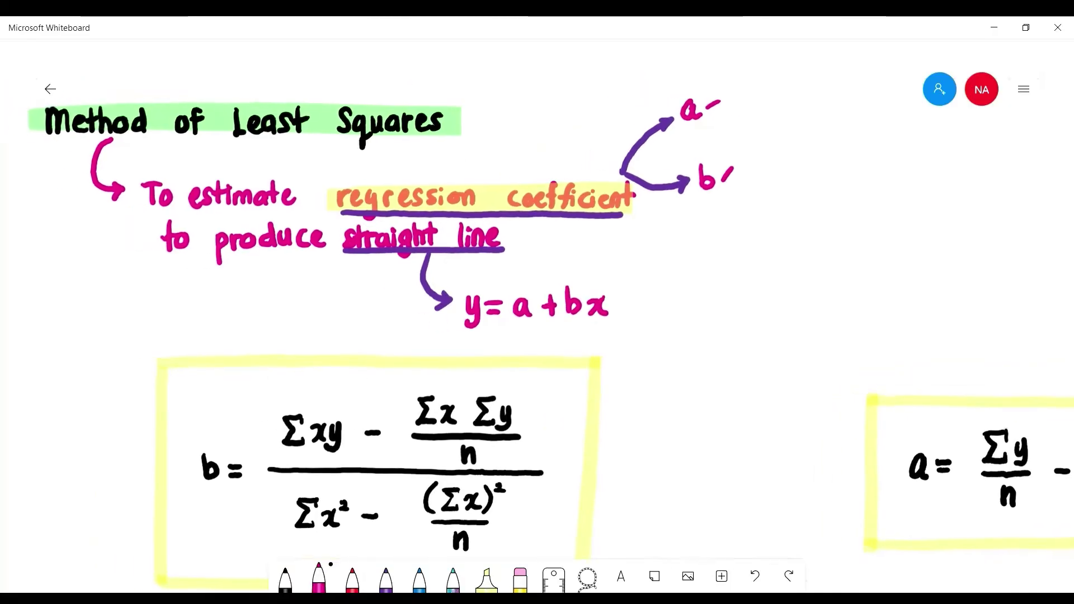
- Examine the boxed least squares formulas for b and a and the note on the slope
{"action": "scroll", "coordinate": [537, 303], "scroll_direction": "up", "scroll_amount": 1}
{"action": "scroll", "coordinate": [537, 302], "scroll_direction": "down", "scroll_amount": 2}
{"action": "scroll", "coordinate": [537, 302], "scroll_direction": "right", "scroll_amount": 1}
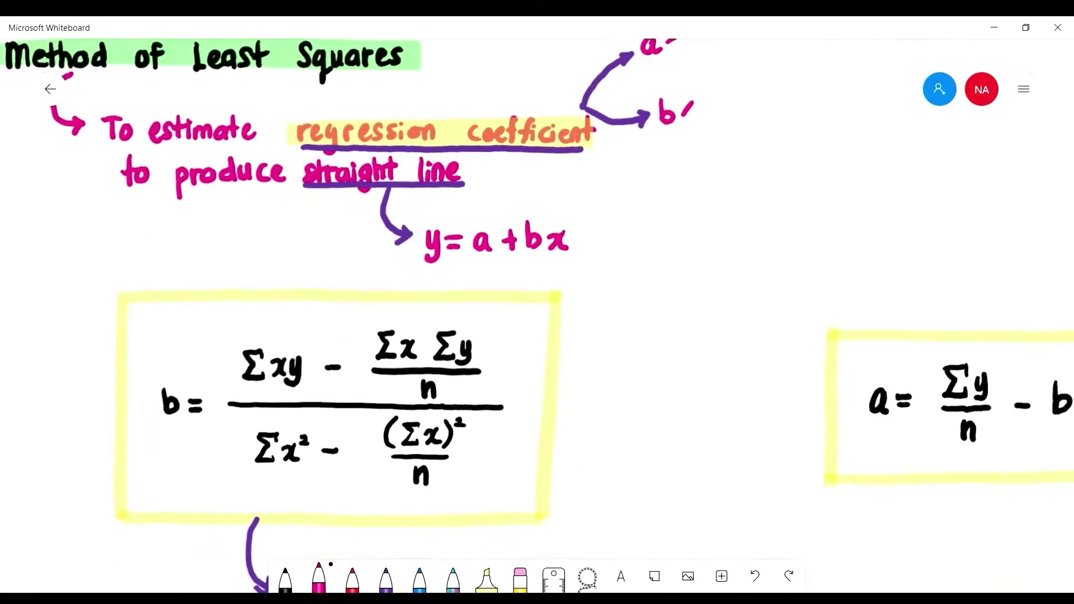
{"action": "scroll", "coordinate": [537, 302], "scroll_direction": "down", "scroll_amount": 2}
{"action": "scroll", "coordinate": [537, 303], "scroll_direction": "right", "scroll_amount": 1}
{"action": "scroll", "coordinate": [537, 303], "scroll_direction": "down", "scroll_amount": 1}
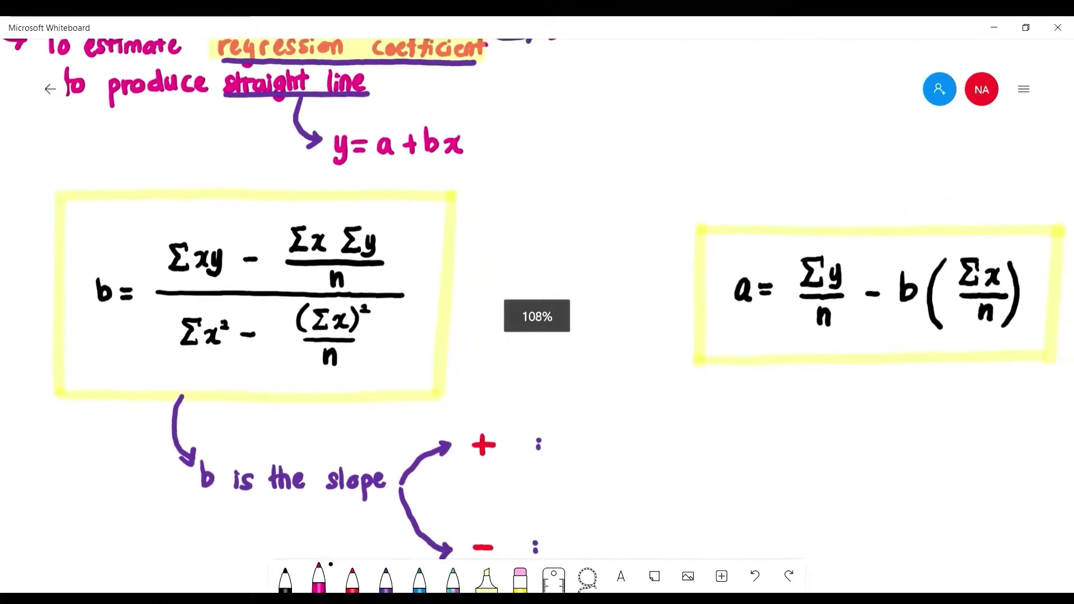
{"action": "scroll", "coordinate": [537, 302], "scroll_direction": "right", "scroll_amount": 1}
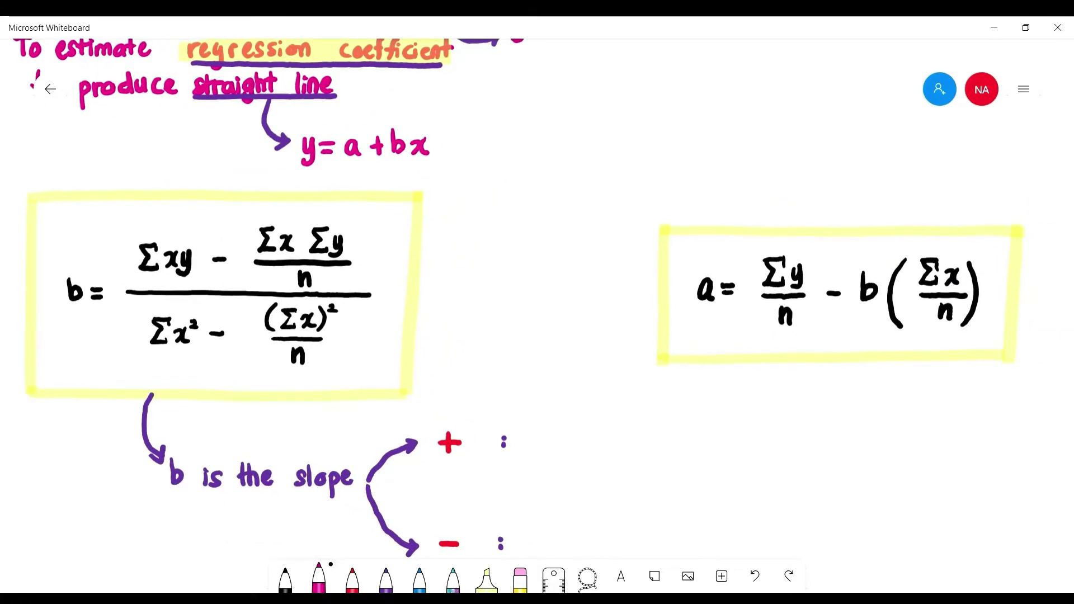
{"action": "scroll", "coordinate": [537, 302], "scroll_direction": "down", "scroll_amount": 1}
{"action": "scroll", "coordinate": [538, 302], "scroll_direction": "left", "scroll_amount": 1}
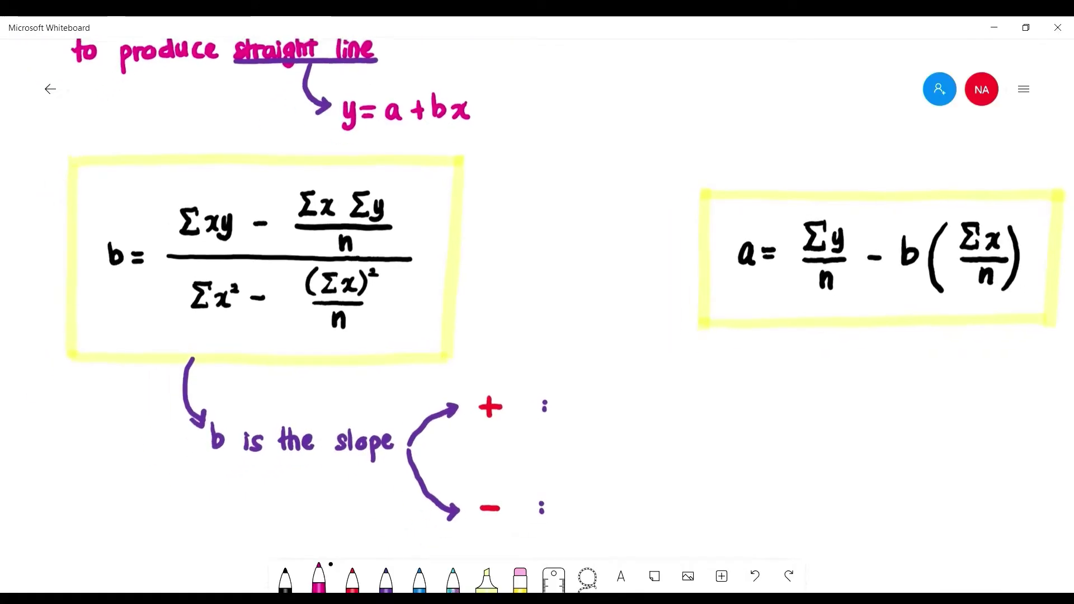
{"action": "scroll", "coordinate": [537, 303], "scroll_direction": "up", "scroll_amount": 1}
{"action": "scroll", "coordinate": [537, 302], "scroll_direction": "left", "scroll_amount": 1}
{"action": "scroll", "coordinate": [224, 302], "scroll_direction": "up", "scroll_amount": 2}
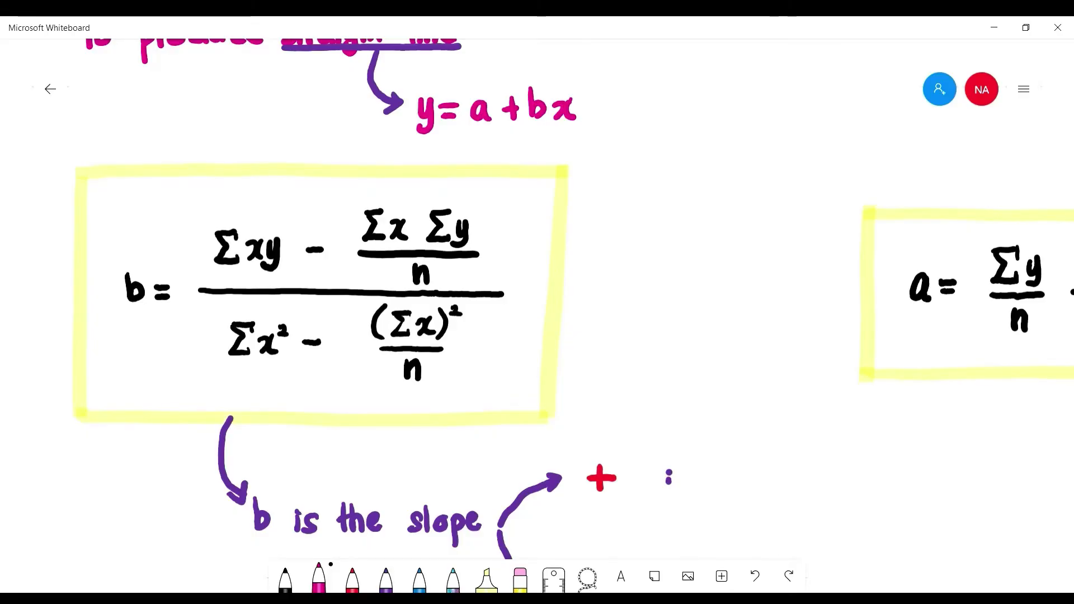
- Circle the b in the boxed formula for a in pink
{"action": "left_click_drag", "start_coordinate": [727, 392], "coordinate": [303, 310]}
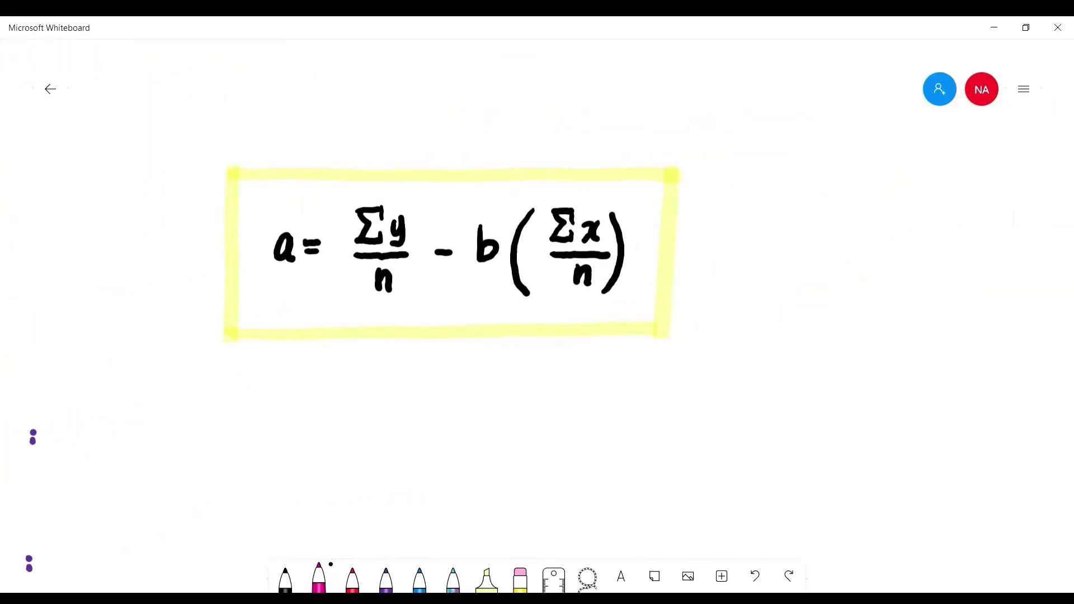
{"action": "mouse_move", "coordinate": [510, 220]}
{"action": "left_mouse_down"}
{"action": "mouse_move", "coordinate": [491, 213]}
{"action": "mouse_move", "coordinate": [507, 261]}
{"action": "mouse_move", "coordinate": [513, 222]}
{"action": "left_mouse_up"}
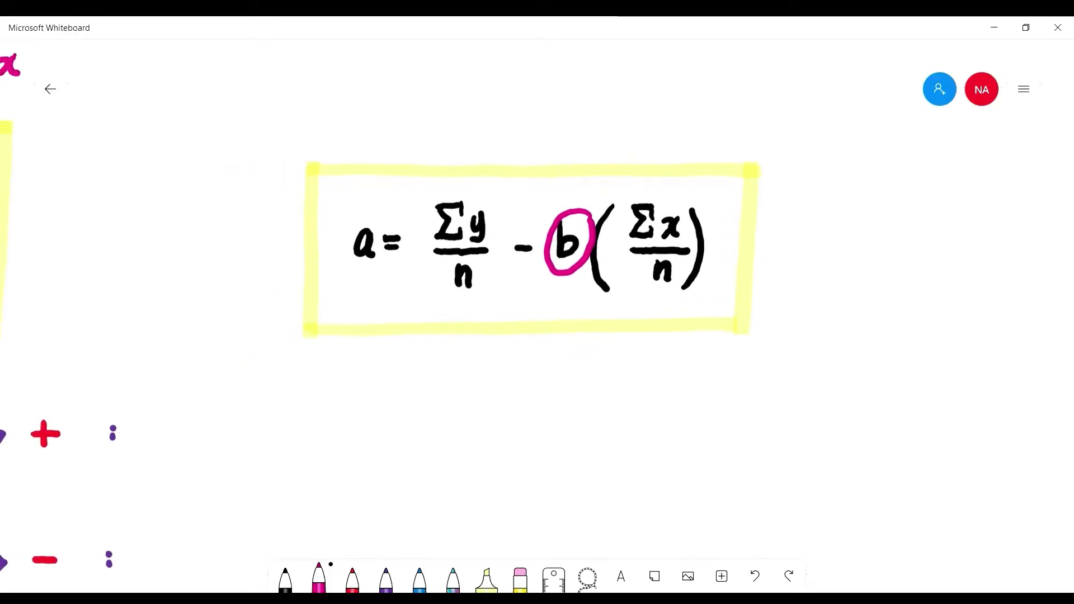
- Draw a short rising pink line above the plus sign of the slope note
{"action": "scroll", "coordinate": [538, 303], "scroll_direction": "down", "scroll_amount": 1}
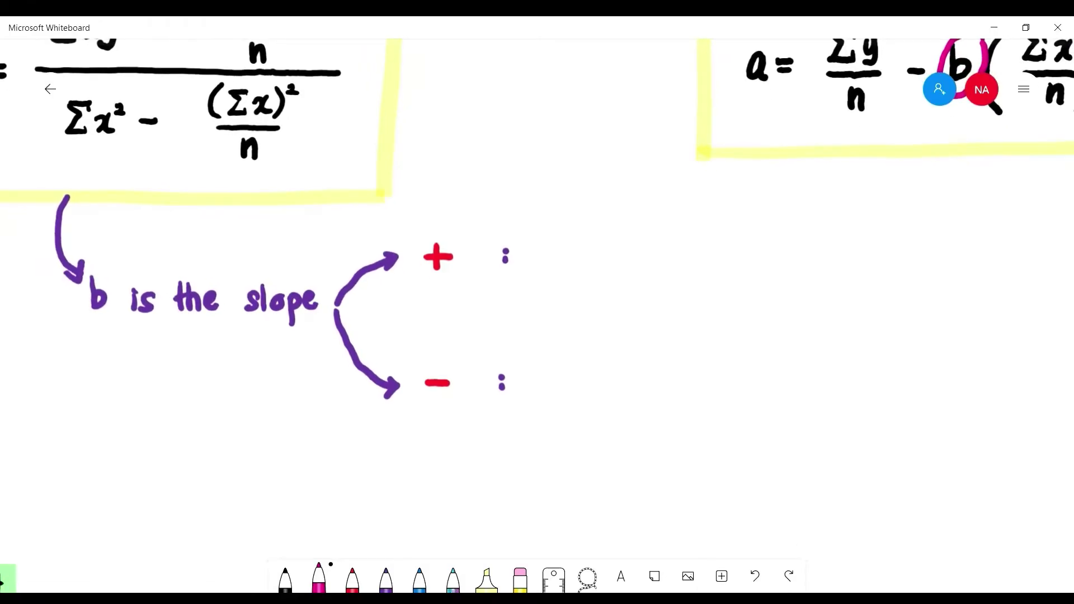
{"action": "scroll", "coordinate": [537, 302], "scroll_direction": "right", "scroll_amount": 2}
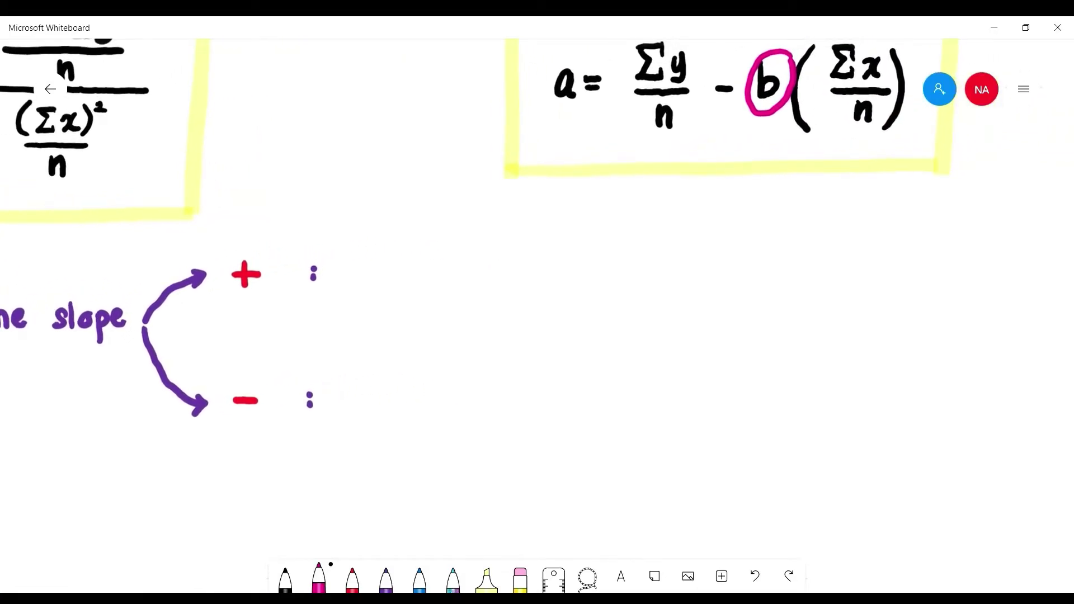
{"action": "left_click_drag", "start_coordinate": [260, 241], "coordinate": [342, 185]}
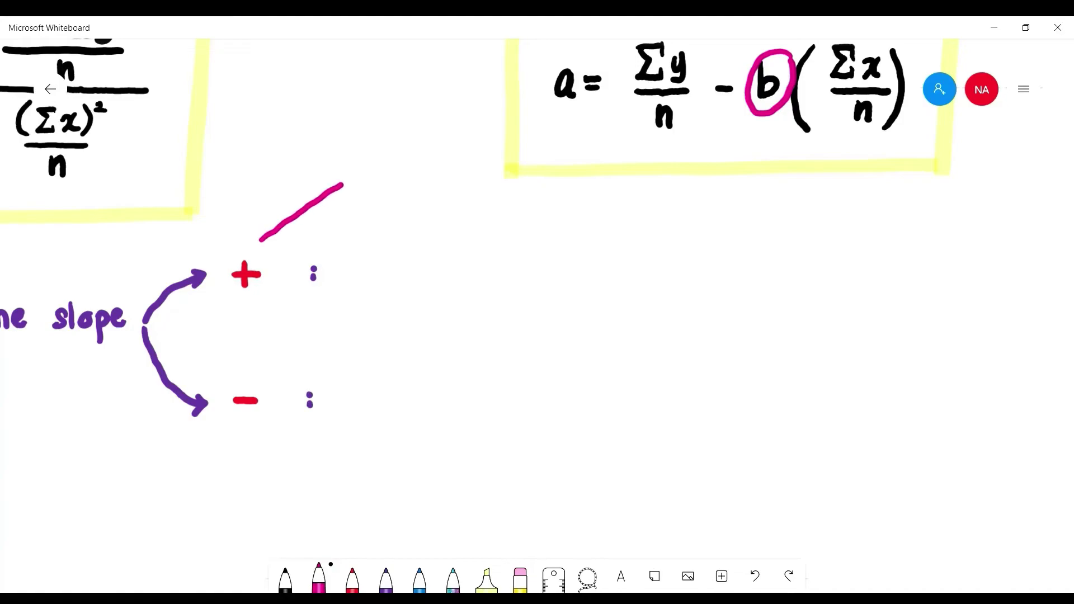
- Write "Positive relationship" in pink beside the plus sign of the slope note
{"action": "mouse_move", "coordinate": [351, 254]}
{"action": "left_mouse_down"}
{"action": "mouse_move", "coordinate": [352, 284]}
{"action": "mouse_move", "coordinate": [353, 270]}
{"action": "mouse_move", "coordinate": [371, 265]}
{"action": "left_mouse_up"}
{"action": "mouse_move", "coordinate": [396, 263]}
{"action": "left_mouse_down"}
{"action": "mouse_move", "coordinate": [382, 279]}
{"action": "mouse_move", "coordinate": [413, 286]}
{"action": "mouse_move", "coordinate": [438, 269]}
{"action": "mouse_move", "coordinate": [486, 269]}
{"action": "left_mouse_up"}
{"action": "left_click_drag", "start_coordinate": [490, 275], "coordinate": [507, 284]}
{"action": "mouse_move", "coordinate": [525, 266]}
{"action": "left_mouse_down"}
{"action": "mouse_move", "coordinate": [516, 274]}
{"action": "mouse_move", "coordinate": [528, 283]}
{"action": "left_mouse_up"}
{"action": "mouse_move", "coordinate": [535, 257]}
{"action": "left_mouse_down"}
{"action": "mouse_move", "coordinate": [536, 283]}
{"action": "mouse_move", "coordinate": [539, 268]}
{"action": "left_mouse_up"}
{"action": "mouse_move", "coordinate": [544, 268]}
{"action": "left_mouse_down"}
{"action": "mouse_move", "coordinate": [545, 282]}
{"action": "mouse_move", "coordinate": [559, 271]}
{"action": "mouse_move", "coordinate": [577, 284]}
{"action": "left_mouse_up"}
{"action": "mouse_move", "coordinate": [587, 270]}
{"action": "left_mouse_down"}
{"action": "mouse_move", "coordinate": [578, 283]}
{"action": "mouse_move", "coordinate": [612, 283]}
{"action": "left_mouse_up"}
{"action": "left_click_drag", "start_coordinate": [616, 272], "coordinate": [617, 297]}
- Write "x↑, y↑" in pink after "Positive relationship"
{"action": "left_click_drag", "start_coordinate": [643, 358], "coordinate": [450, 348]}
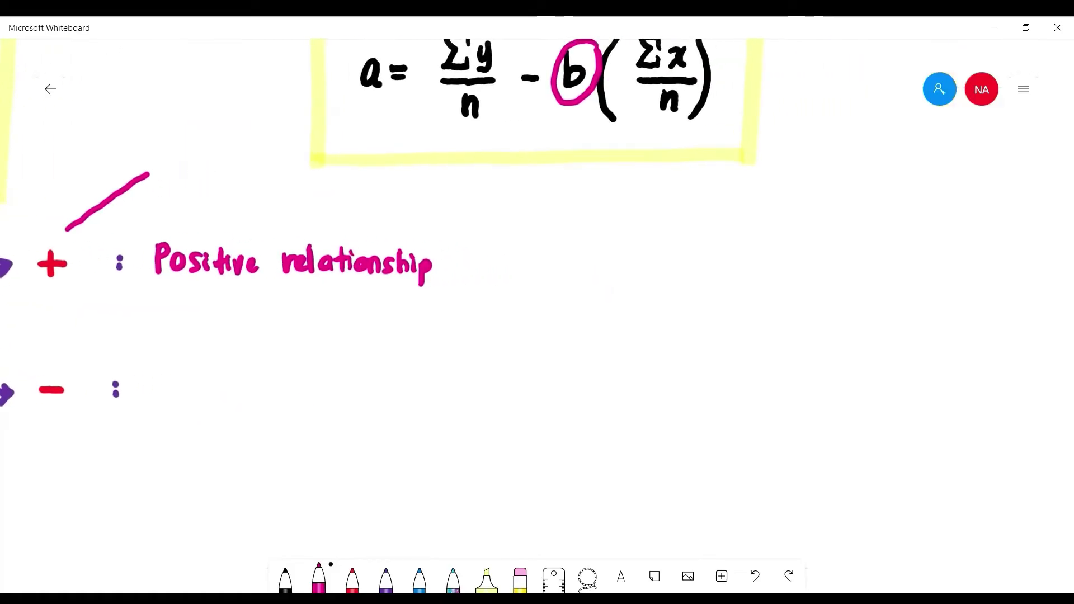
{"action": "left_click_drag", "start_coordinate": [542, 259], "coordinate": [535, 277]}
{"action": "mouse_move", "coordinate": [551, 256]}
{"action": "left_mouse_down"}
{"action": "mouse_move", "coordinate": [548, 277]}
{"action": "mouse_move", "coordinate": [571, 280]}
{"action": "left_mouse_up"}
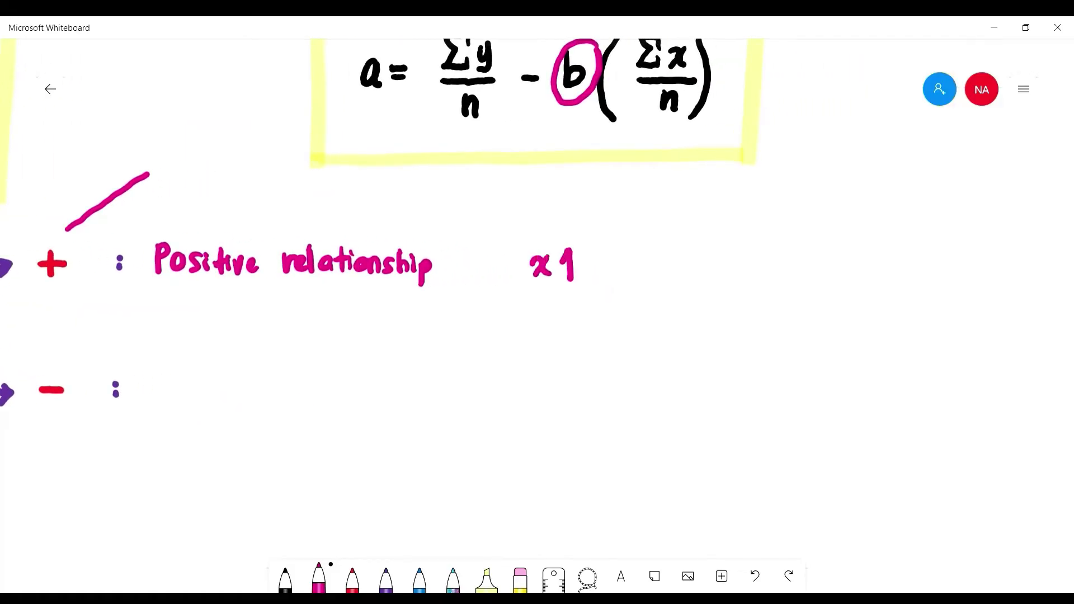
{"action": "mouse_move", "coordinate": [631, 258]}
{"action": "left_mouse_down"}
{"action": "mouse_move", "coordinate": [645, 258]}
{"action": "mouse_move", "coordinate": [631, 285]}
{"action": "left_mouse_up"}
{"action": "left_click_drag", "start_coordinate": [668, 247], "coordinate": [669, 277]}
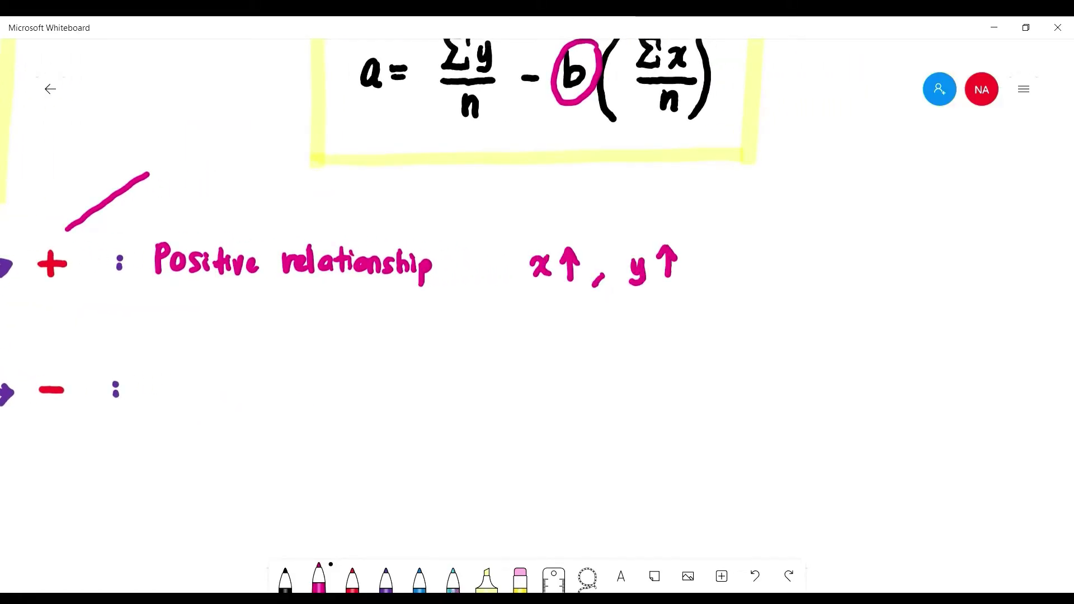
- Draw a short falling pink line below the minus sign and write "Negative relationship" beside that sign
{"action": "left_click_drag", "start_coordinate": [476, 392], "coordinate": [603, 302]}
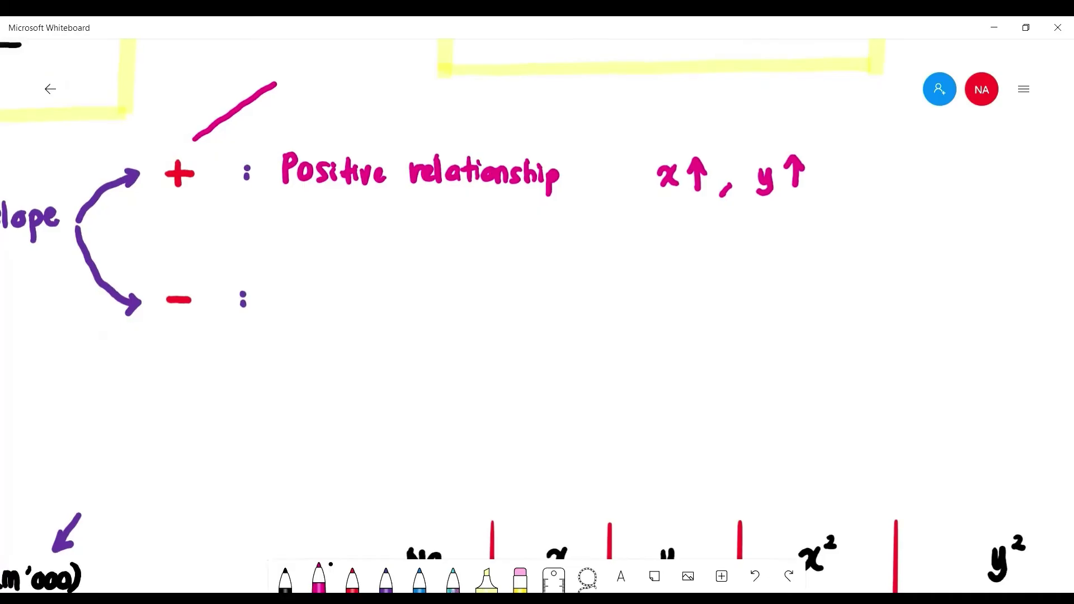
{"action": "left_click_drag", "start_coordinate": [176, 354], "coordinate": [246, 425]}
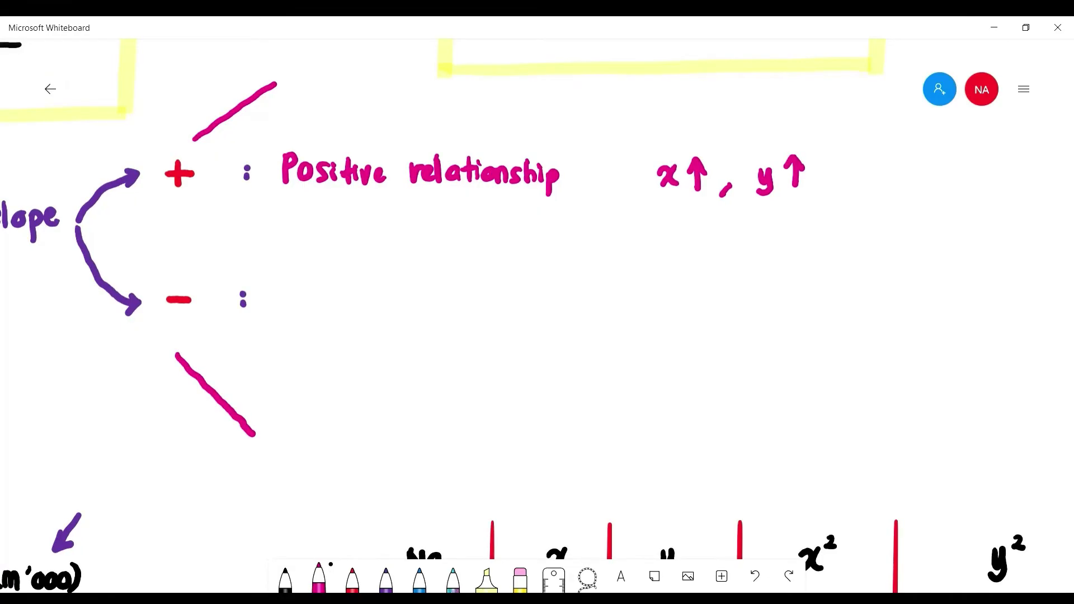
{"action": "mouse_move", "coordinate": [282, 311]}
{"action": "left_mouse_down"}
{"action": "mouse_move", "coordinate": [282, 282]}
{"action": "mouse_move", "coordinate": [301, 281]}
{"action": "left_mouse_up"}
{"action": "mouse_move", "coordinate": [306, 302]}
{"action": "left_mouse_down"}
{"action": "mouse_move", "coordinate": [311, 294]}
{"action": "mouse_move", "coordinate": [321, 309]}
{"action": "left_mouse_up"}
{"action": "left_click_drag", "start_coordinate": [338, 297], "coordinate": [326, 319]}
{"action": "mouse_move", "coordinate": [354, 295]}
{"action": "left_mouse_down"}
{"action": "mouse_move", "coordinate": [357, 310]}
{"action": "mouse_move", "coordinate": [448, 291]}
{"action": "mouse_move", "coordinate": [460, 307]}
{"action": "left_mouse_up"}
{"action": "mouse_move", "coordinate": [459, 279]}
{"action": "left_mouse_down"}
{"action": "mouse_move", "coordinate": [466, 307]}
{"action": "mouse_move", "coordinate": [485, 307]}
{"action": "left_mouse_up"}
{"action": "mouse_move", "coordinate": [491, 280]}
{"action": "left_mouse_down"}
{"action": "mouse_move", "coordinate": [494, 307]}
{"action": "mouse_move", "coordinate": [503, 290]}
{"action": "left_mouse_up"}
{"action": "mouse_move", "coordinate": [501, 293]}
{"action": "left_mouse_down"}
{"action": "mouse_move", "coordinate": [504, 307]}
{"action": "mouse_move", "coordinate": [522, 302]}
{"action": "left_mouse_up"}
{"action": "left_click_drag", "start_coordinate": [525, 306], "coordinate": [537, 295]}
{"action": "mouse_move", "coordinate": [552, 290]}
{"action": "left_mouse_down"}
{"action": "mouse_move", "coordinate": [540, 305]}
{"action": "mouse_move", "coordinate": [554, 307]}
{"action": "left_mouse_up"}
{"action": "left_click_drag", "start_coordinate": [556, 297], "coordinate": [569, 307]}
{"action": "left_click_drag", "start_coordinate": [576, 291], "coordinate": [579, 322]}
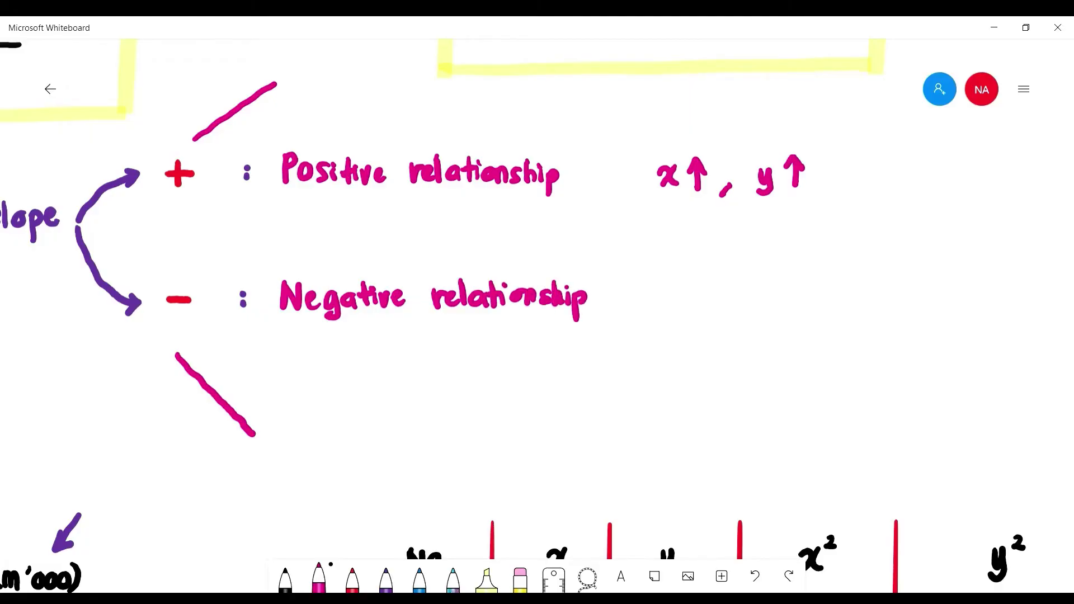
- Write "x↑, y↓" in pink after "Negative relationship"
{"action": "left_click_drag", "start_coordinate": [666, 290], "coordinate": [684, 308]}
{"action": "mouse_move", "coordinate": [690, 287]}
{"action": "left_mouse_down"}
{"action": "mouse_move", "coordinate": [673, 307]}
{"action": "mouse_move", "coordinate": [705, 309]}
{"action": "left_mouse_up"}
{"action": "mouse_move", "coordinate": [694, 292]}
{"action": "left_mouse_down"}
{"action": "mouse_move", "coordinate": [770, 287]}
{"action": "mouse_move", "coordinate": [753, 319]}
{"action": "left_mouse_up"}
{"action": "left_click_drag", "start_coordinate": [784, 274], "coordinate": [785, 312]}
- In the Example 3.4 table, label the Age of Car arrow x and the Selling Price (RM'000) arrow y in pink
{"action": "scroll", "coordinate": [537, 316], "scroll_direction": "down", "scroll_amount": 6}
{"action": "scroll", "coordinate": [537, 316], "scroll_direction": "left", "scroll_amount": 10}
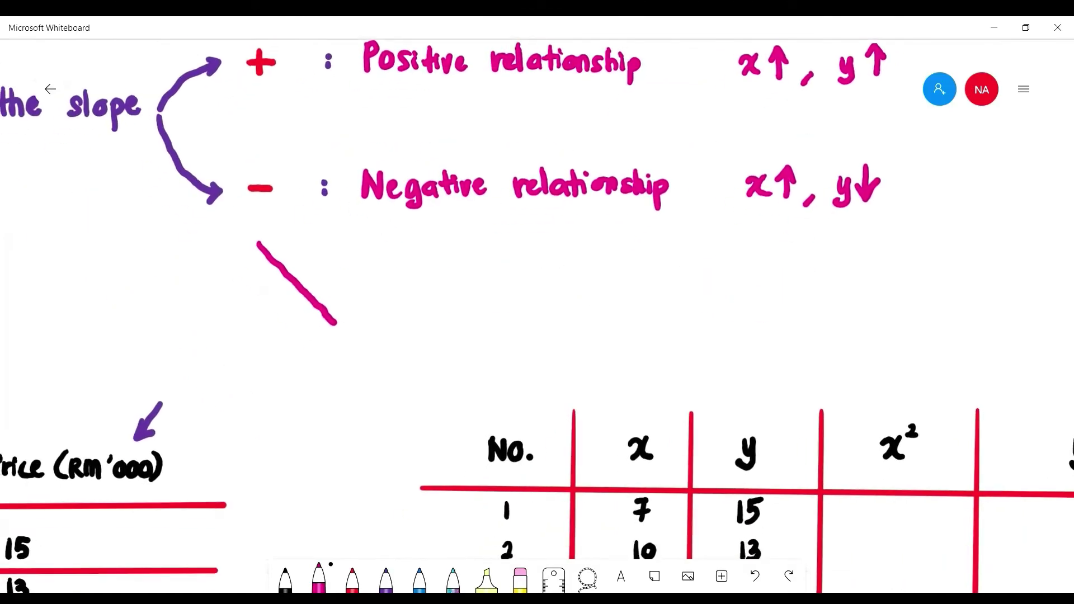
{"action": "scroll", "coordinate": [537, 316], "scroll_direction": "down", "scroll_amount": 1}
{"action": "scroll", "coordinate": [537, 316], "scroll_direction": "left", "scroll_amount": 1}
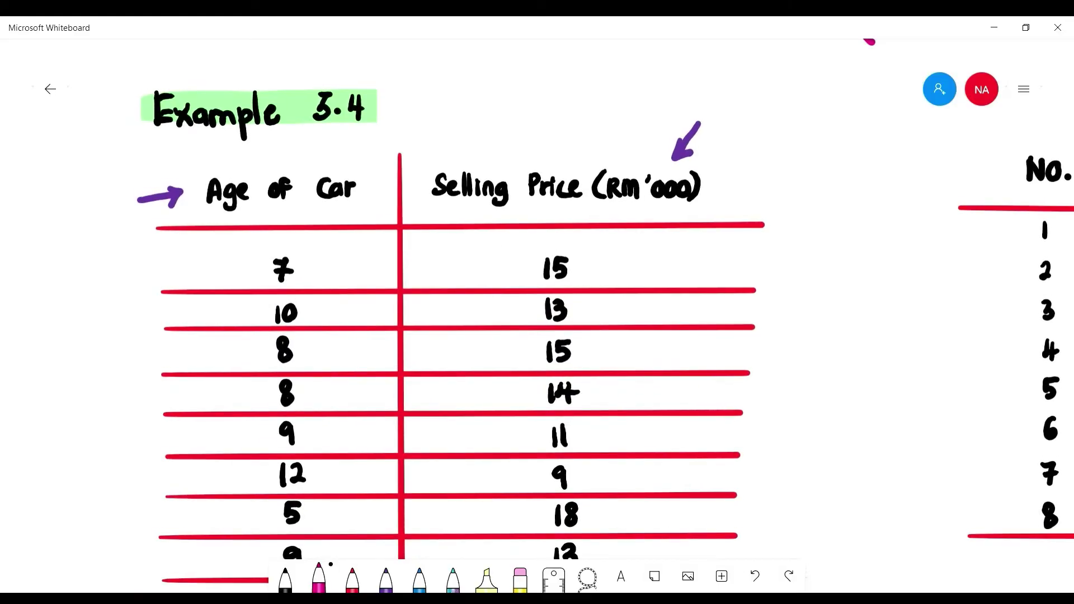
{"action": "scroll", "coordinate": [538, 303], "scroll_direction": "down", "scroll_amount": 1}
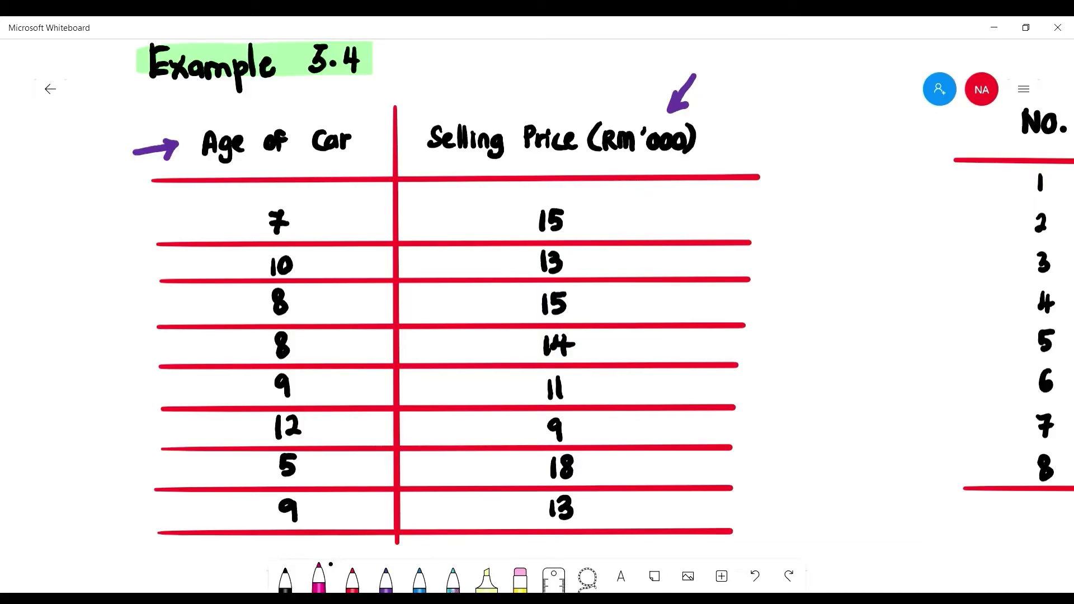
{"action": "left_click_drag", "start_coordinate": [537, 302], "coordinate": [584, 334]}
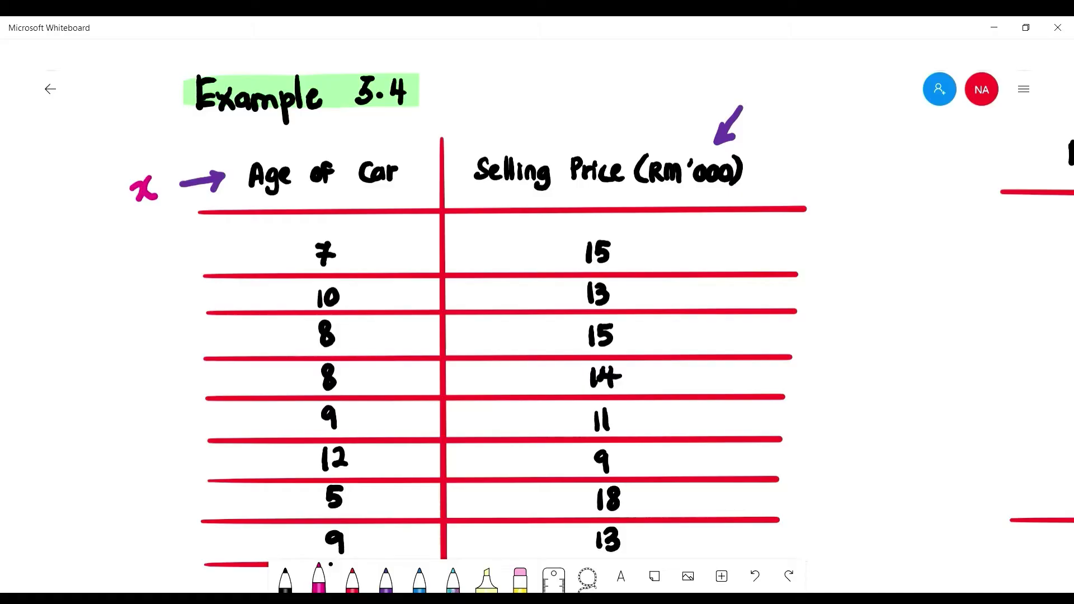
{"action": "left_click_drag", "start_coordinate": [537, 303], "coordinate": [485, 321]}
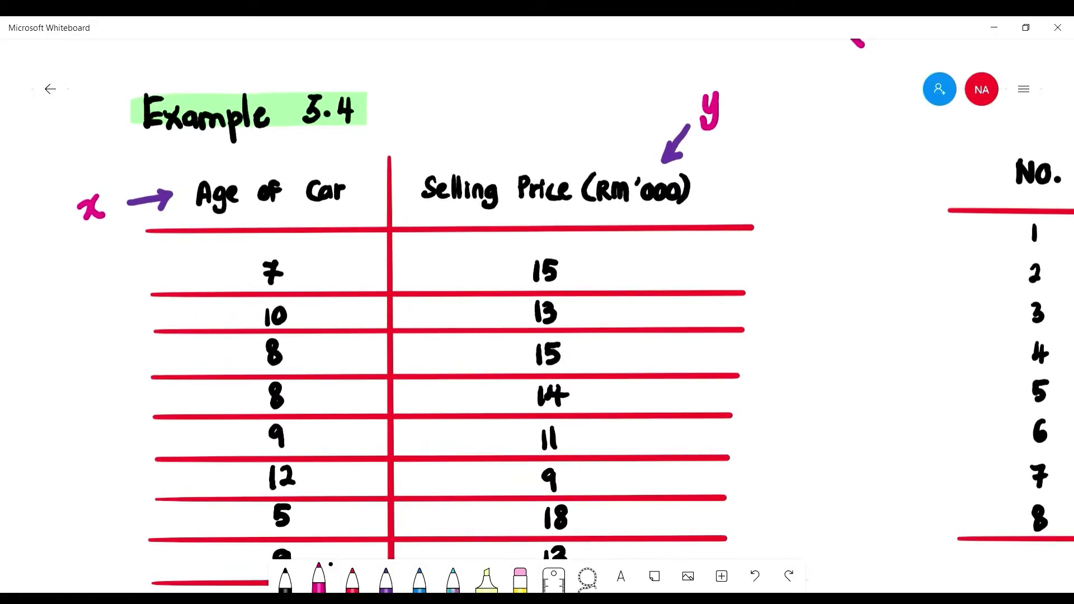
- Write "n = 8" in pink below the No. column of the calculation table
{"action": "left_click_drag", "start_coordinate": [537, 302], "coordinate": [500, 271]}
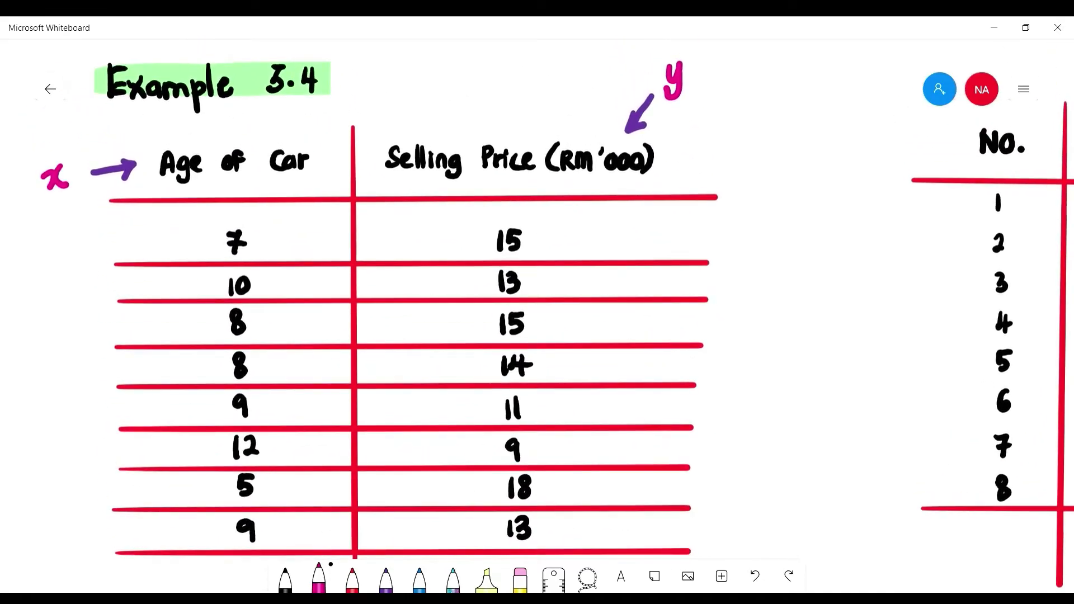
{"action": "left_click_drag", "start_coordinate": [896, 302], "coordinate": [140, 282]}
{"action": "left_click_drag", "start_coordinate": [538, 302], "coordinate": [424, 297]}
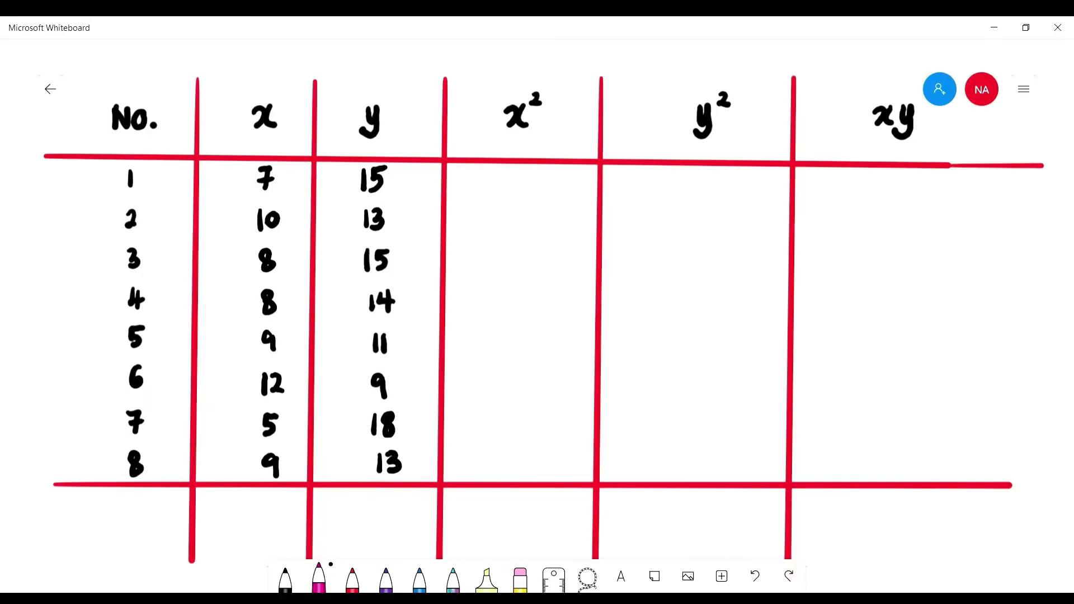
{"action": "left_click_drag", "start_coordinate": [425, 297], "coordinate": [425, 293]}
{"action": "left_click_drag", "start_coordinate": [150, 438], "coordinate": [116, 451]}
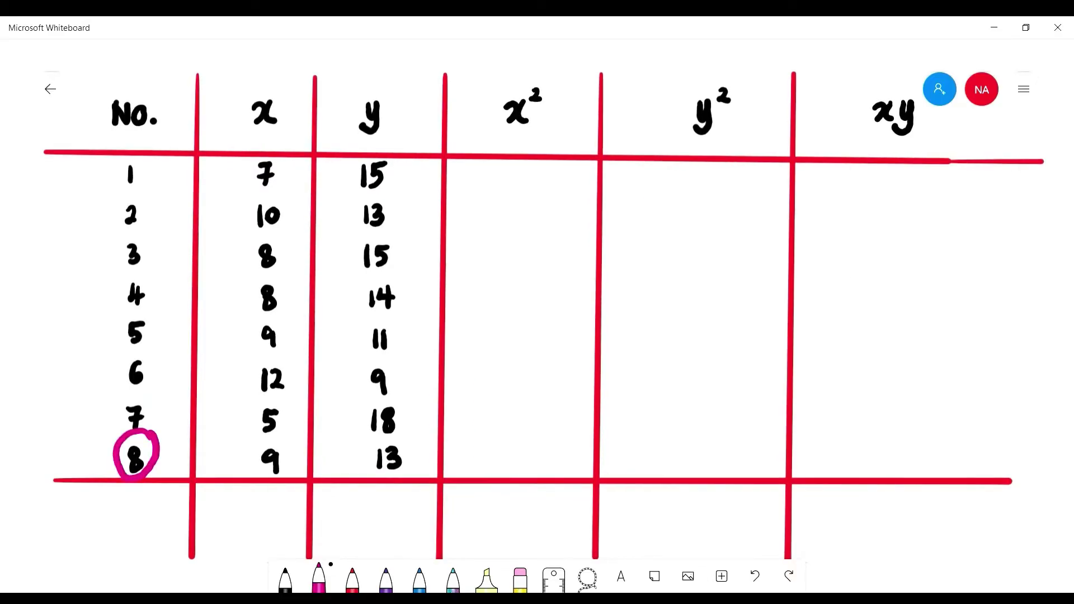
{"action": "key", "text": "ctrl+z"}
{"action": "left_click_drag", "start_coordinate": [136, 519], "coordinate": [129, 516]}
{"action": "left_click_drag", "start_coordinate": [52, 537], "coordinate": [87, 517]}
{"action": "left_click_drag", "start_coordinate": [74, 526], "coordinate": [86, 525]}
- Circle the first two x values, 7 and 10, in pink and write 49 and 100 in the x² column
{"action": "left_click_drag", "start_coordinate": [537, 302], "coordinate": [489, 267]}
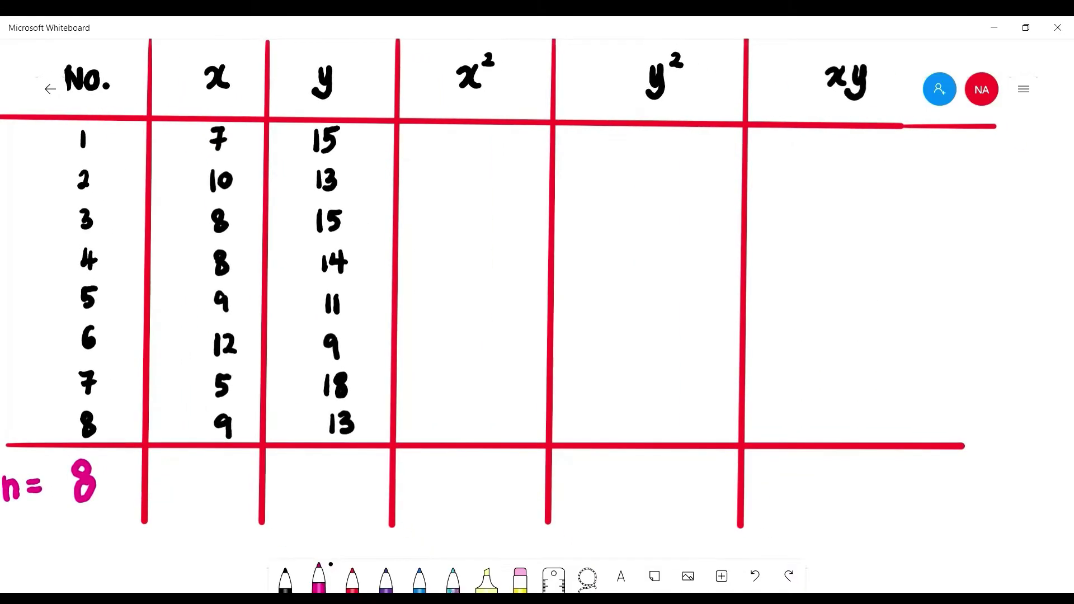
{"action": "left_click_drag", "start_coordinate": [538, 302], "coordinate": [542, 337]}
{"action": "left_click_drag", "start_coordinate": [178, 152], "coordinate": [170, 150]}
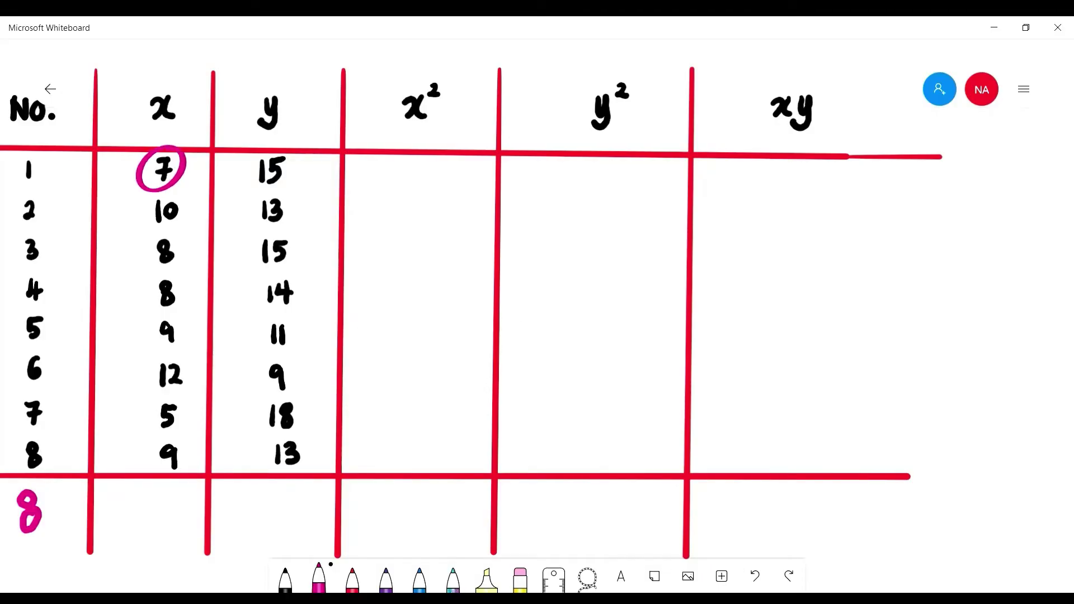
{"action": "left_click_drag", "start_coordinate": [420, 172], "coordinate": [429, 182]}
{"action": "left_click_drag", "start_coordinate": [177, 193], "coordinate": [172, 192]}
{"action": "mouse_move", "coordinate": [402, 204]}
{"action": "left_mouse_down"}
{"action": "mouse_move", "coordinate": [403, 223]}
{"action": "mouse_move", "coordinate": [416, 205]}
{"action": "left_mouse_up"}
{"action": "left_click_drag", "start_coordinate": [435, 206], "coordinate": [437, 216]}
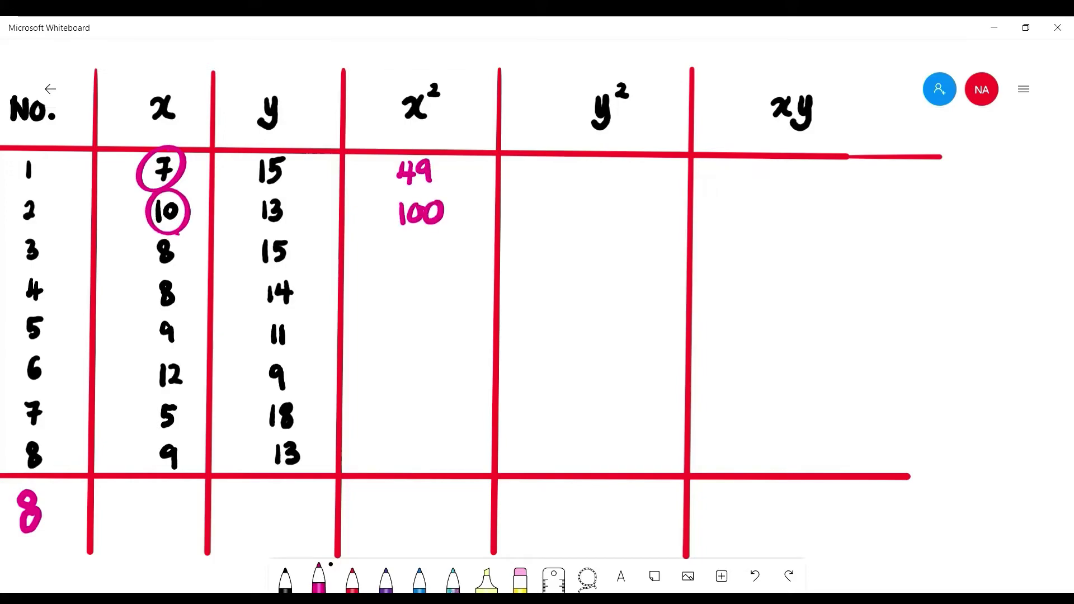
- Circle the third and fourth x values, both 8, in pink and write 64 for each in the x² column
{"action": "left_click_drag", "start_coordinate": [178, 231], "coordinate": [175, 229]}
{"action": "mouse_move", "coordinate": [417, 235]}
{"action": "left_mouse_down"}
{"action": "mouse_move", "coordinate": [407, 253]}
{"action": "mouse_move", "coordinate": [436, 253]}
{"action": "left_mouse_up"}
{"action": "left_click_drag", "start_coordinate": [431, 237], "coordinate": [430, 264]}
{"action": "mouse_move", "coordinate": [178, 273]}
{"action": "left_mouse_down"}
{"action": "mouse_move", "coordinate": [168, 311]}
{"action": "mouse_move", "coordinate": [178, 273]}
{"action": "left_mouse_up"}
{"action": "left_click", "coordinate": [409, 283]}
{"action": "left_click_drag", "start_coordinate": [415, 281], "coordinate": [404, 296]}
{"action": "mouse_move", "coordinate": [425, 279]}
{"action": "left_mouse_down"}
{"action": "mouse_move", "coordinate": [439, 294]}
{"action": "mouse_move", "coordinate": [430, 310]}
{"action": "left_mouse_up"}
- Circle the last four x values, 9, 12, 5 and 9, in pink and write 81, 144, 25 and 81 in the x² column
{"action": "mouse_move", "coordinate": [181, 309]}
{"action": "left_mouse_down"}
{"action": "mouse_move", "coordinate": [155, 335]}
{"action": "mouse_move", "coordinate": [179, 308]}
{"action": "left_mouse_up"}
{"action": "left_click_drag", "start_coordinate": [182, 353], "coordinate": [179, 351]}
{"action": "left_click_drag", "start_coordinate": [413, 363], "coordinate": [412, 386]}
{"action": "mouse_move", "coordinate": [426, 363]}
{"action": "left_mouse_down"}
{"action": "mouse_move", "coordinate": [441, 376]}
{"action": "mouse_move", "coordinate": [435, 386]}
{"action": "left_mouse_up"}
{"action": "left_click_drag", "start_coordinate": [448, 361], "coordinate": [460, 375]}
{"action": "left_click_drag", "start_coordinate": [456, 361], "coordinate": [455, 386]}
{"action": "left_click_drag", "start_coordinate": [180, 398], "coordinate": [178, 433]}
{"action": "left_click_drag", "start_coordinate": [426, 440], "coordinate": [426, 442]}
- Circle the first two y values, 15 and 13, in purple and write 225 and 169 in the y² column
{"action": "left_click_drag", "start_coordinate": [593, 313], "coordinate": [431, 324]}
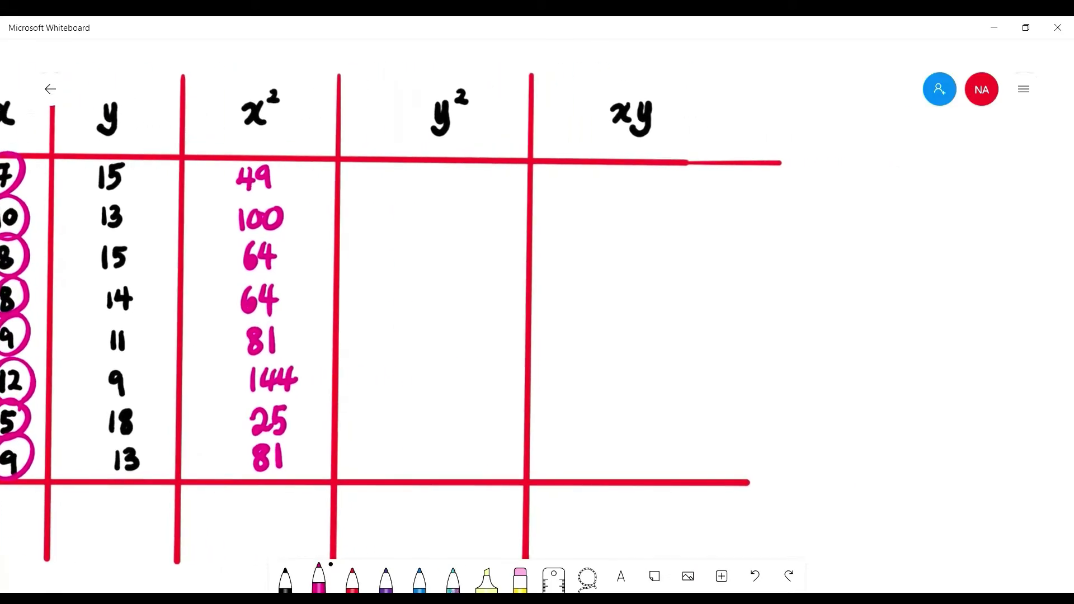
{"action": "left_click", "coordinate": [386, 579]}
{"action": "left_click_drag", "start_coordinate": [503, 303], "coordinate": [602, 330]}
{"action": "left_click_drag", "start_coordinate": [538, 330], "coordinate": [532, 330]}
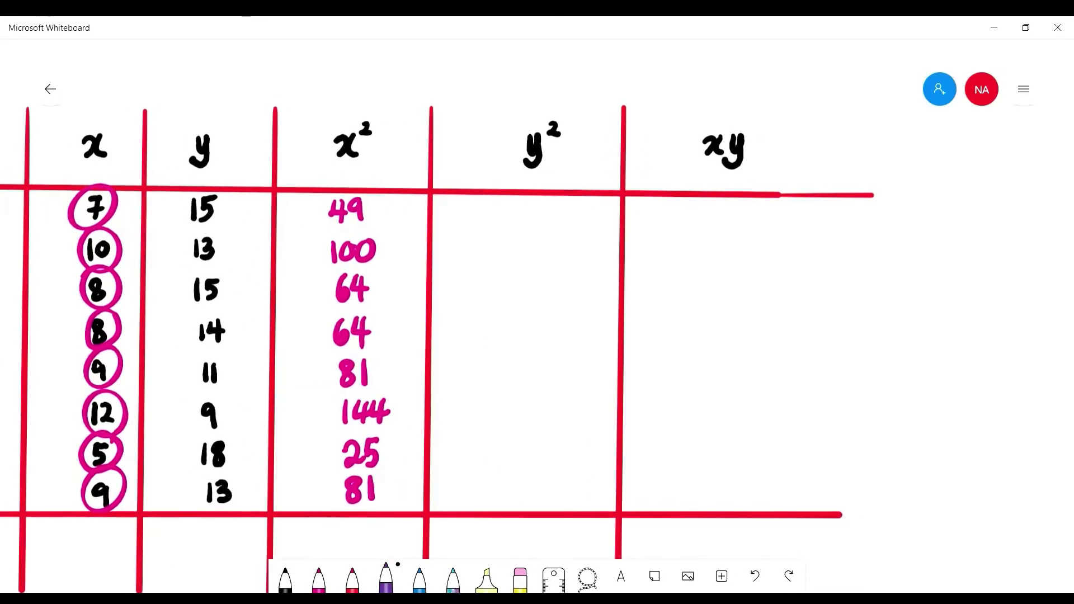
{"action": "left_click_drag", "start_coordinate": [224, 194], "coordinate": [220, 192]}
{"action": "left_click_drag", "start_coordinate": [537, 302], "coordinate": [489, 302]}
{"action": "left_click_drag", "start_coordinate": [459, 206], "coordinate": [461, 223]}
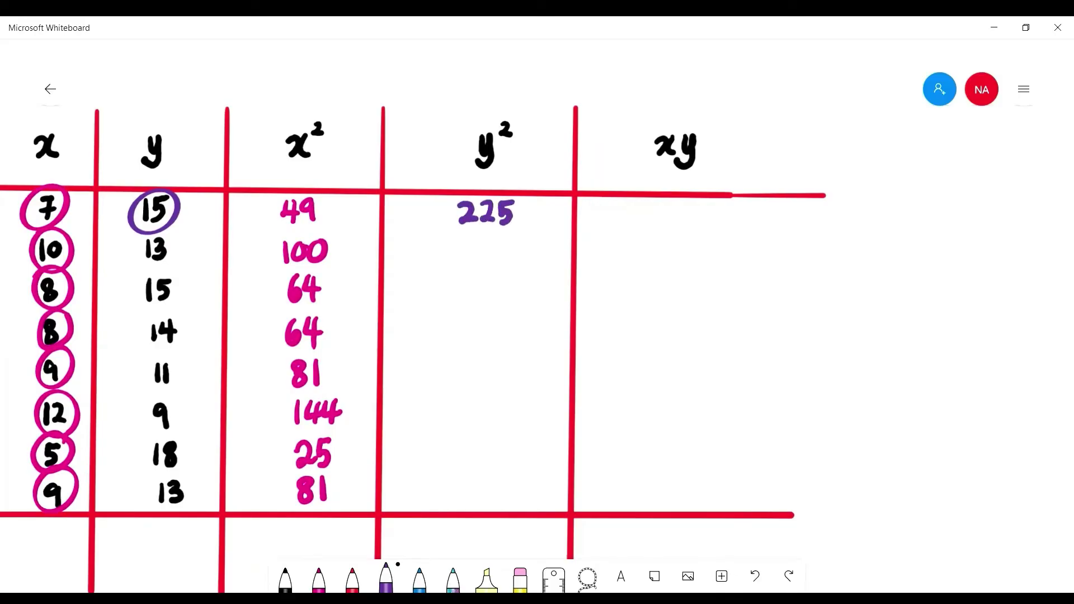
{"action": "left_click_drag", "start_coordinate": [166, 231], "coordinate": [162, 229]}
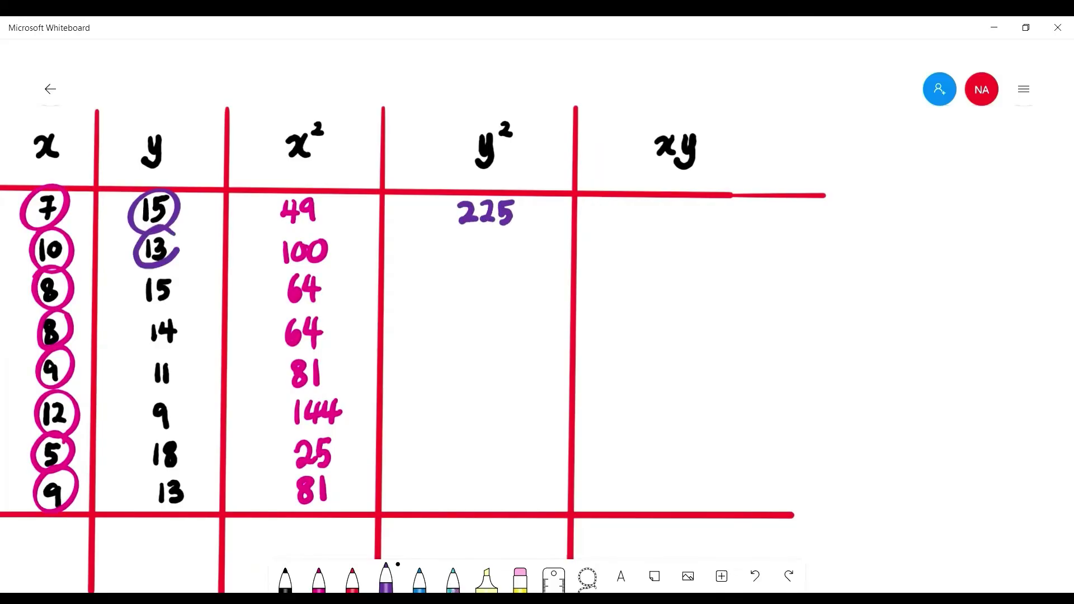
{"action": "left_click_drag", "start_coordinate": [496, 237], "coordinate": [483, 254]}
- Circle the y values 15, 14 and 11 of rows 3 to 5 in purple and write 225, 196 and 121 in the y² column
{"action": "mouse_move", "coordinate": [168, 262]}
{"action": "left_mouse_down"}
{"action": "mouse_move", "coordinate": [192, 292]}
{"action": "mouse_move", "coordinate": [166, 262]}
{"action": "left_mouse_up"}
{"action": "left_click_drag", "start_coordinate": [492, 286], "coordinate": [500, 297]}
{"action": "left_click_drag", "start_coordinate": [518, 275], "coordinate": [506, 292]}
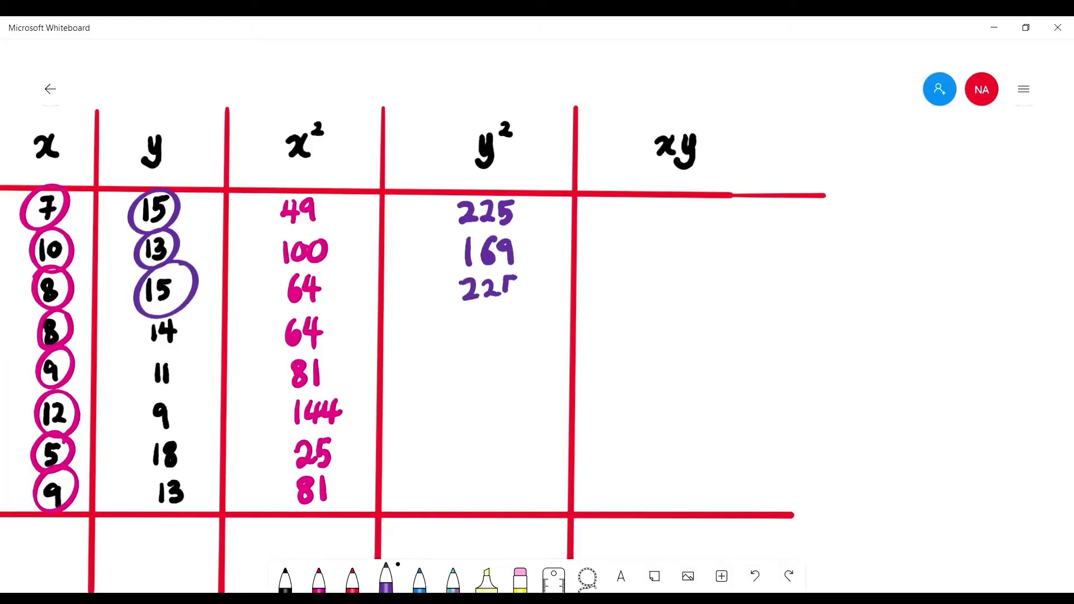
{"action": "left_click_drag", "start_coordinate": [185, 320], "coordinate": [180, 314]}
{"action": "left_click_drag", "start_coordinate": [491, 316], "coordinate": [488, 340]}
{"action": "left_click_drag", "start_coordinate": [518, 312], "coordinate": [505, 328]}
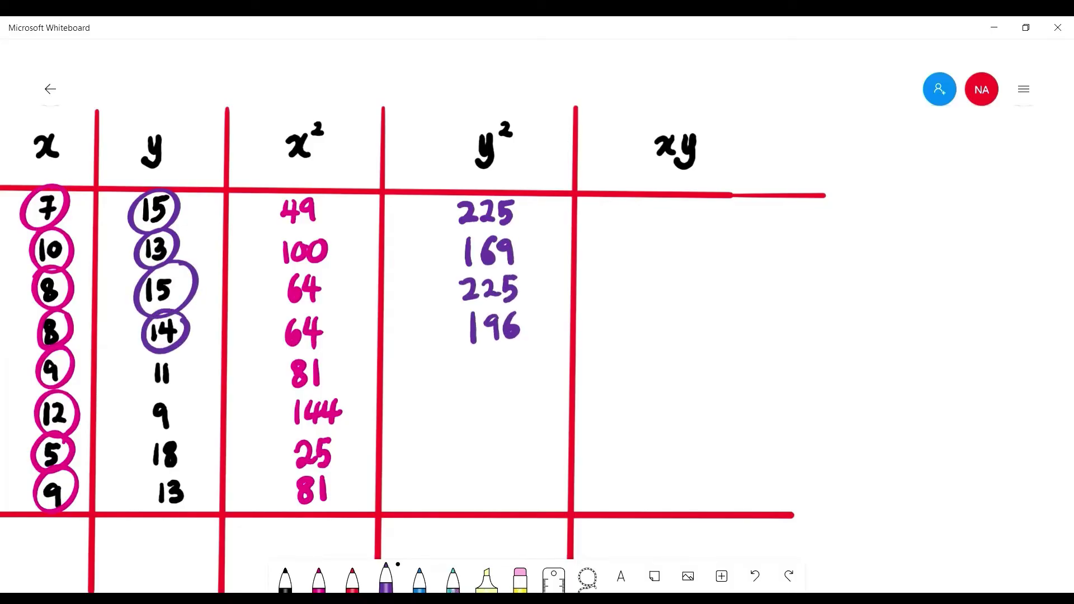
{"action": "left_click_drag", "start_coordinate": [168, 354], "coordinate": [147, 386]}
{"action": "left_click_drag", "start_coordinate": [482, 361], "coordinate": [480, 385]}
{"action": "left_click_drag", "start_coordinate": [490, 364], "coordinate": [514, 381]}
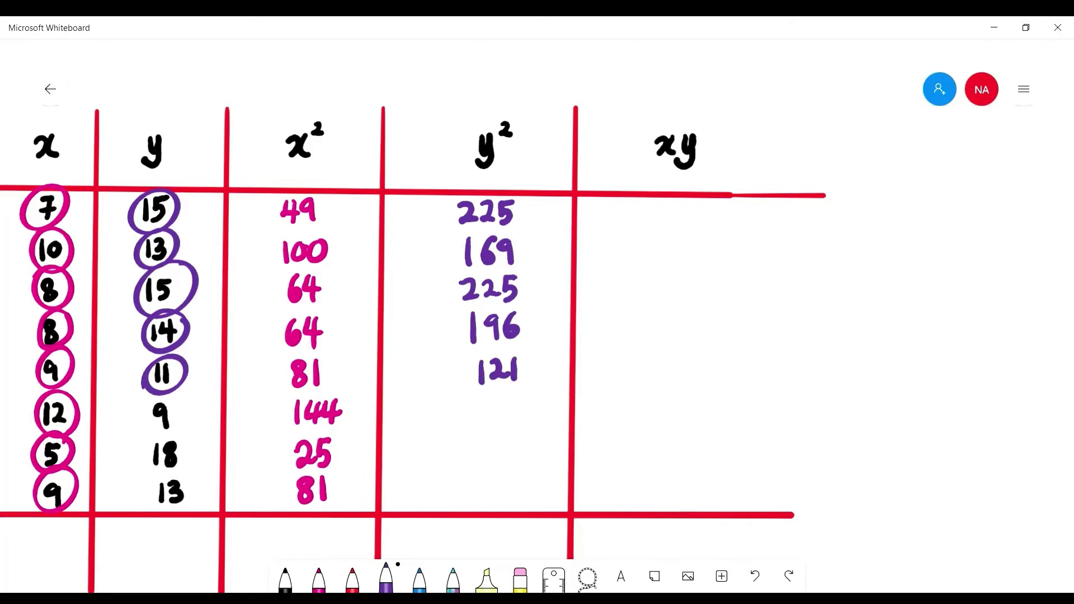
- Circle the last three y values, 9, 18 and 13, in purple and write 81, 324 and 169 in the y² column
{"action": "left_click_drag", "start_coordinate": [391, 392], "coordinate": [412, 315]}
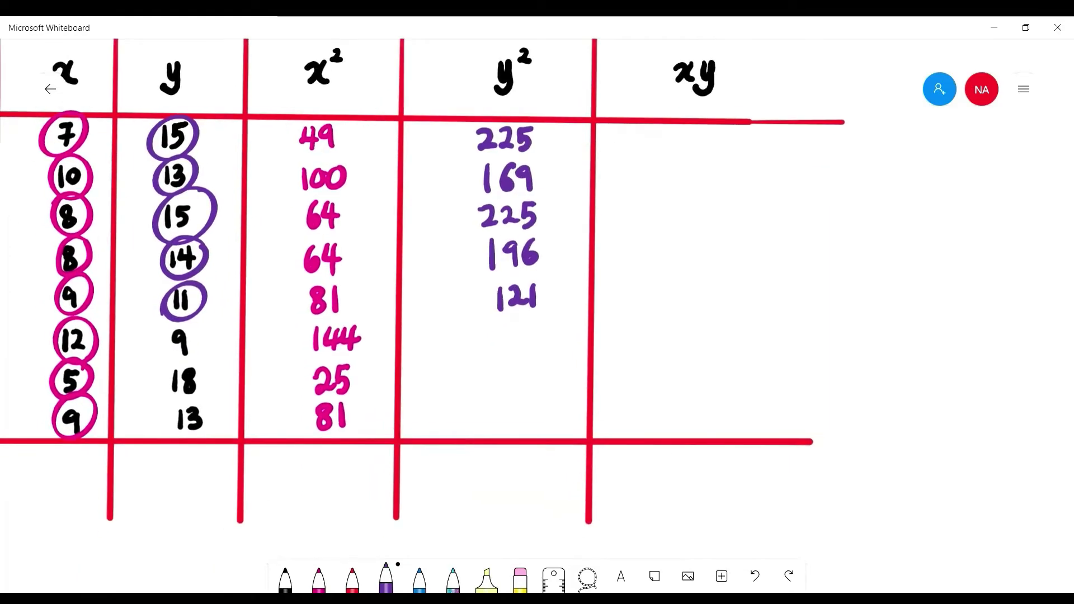
{"action": "left_click_drag", "start_coordinate": [191, 320], "coordinate": [190, 322]}
{"action": "mouse_move", "coordinate": [522, 324]}
{"action": "left_mouse_down"}
{"action": "mouse_move", "coordinate": [515, 350]}
{"action": "mouse_move", "coordinate": [530, 352]}
{"action": "left_mouse_up"}
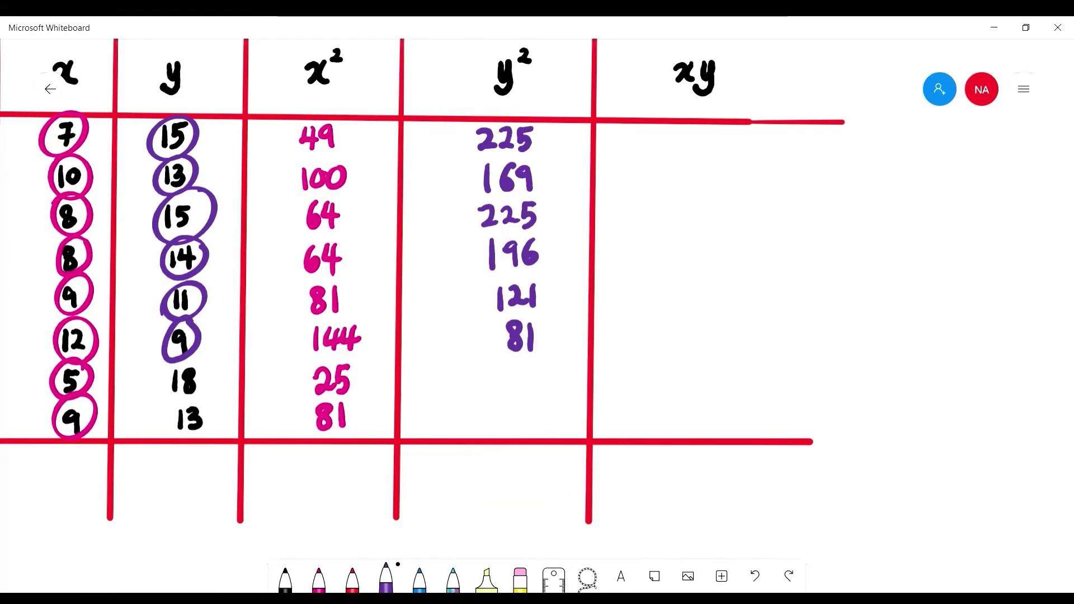
{"action": "left_click_drag", "start_coordinate": [181, 364], "coordinate": [170, 398]}
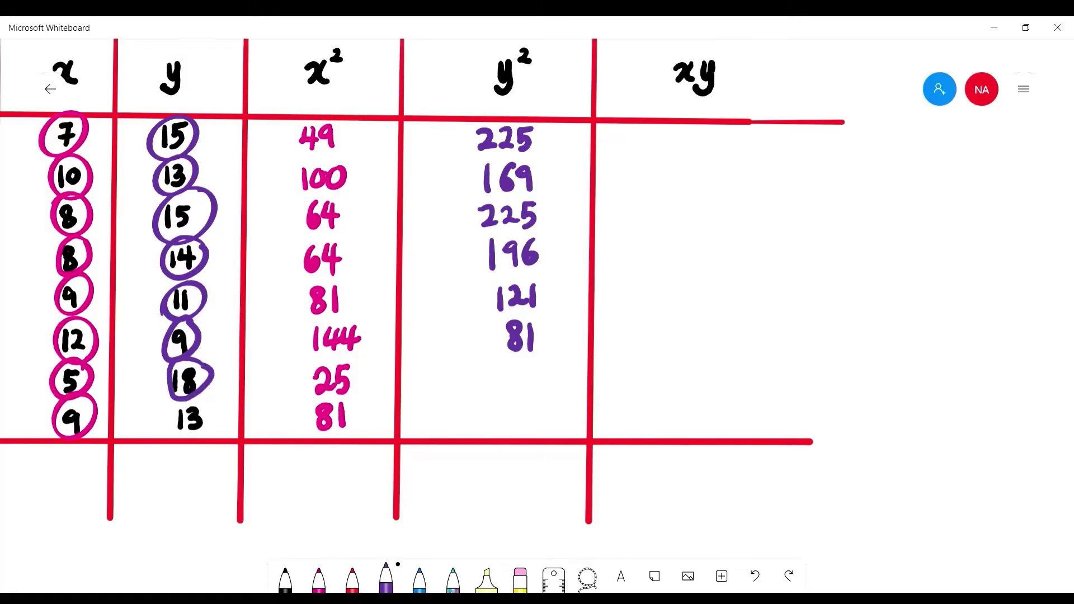
{"action": "left_click_drag", "start_coordinate": [190, 399], "coordinate": [205, 403]}
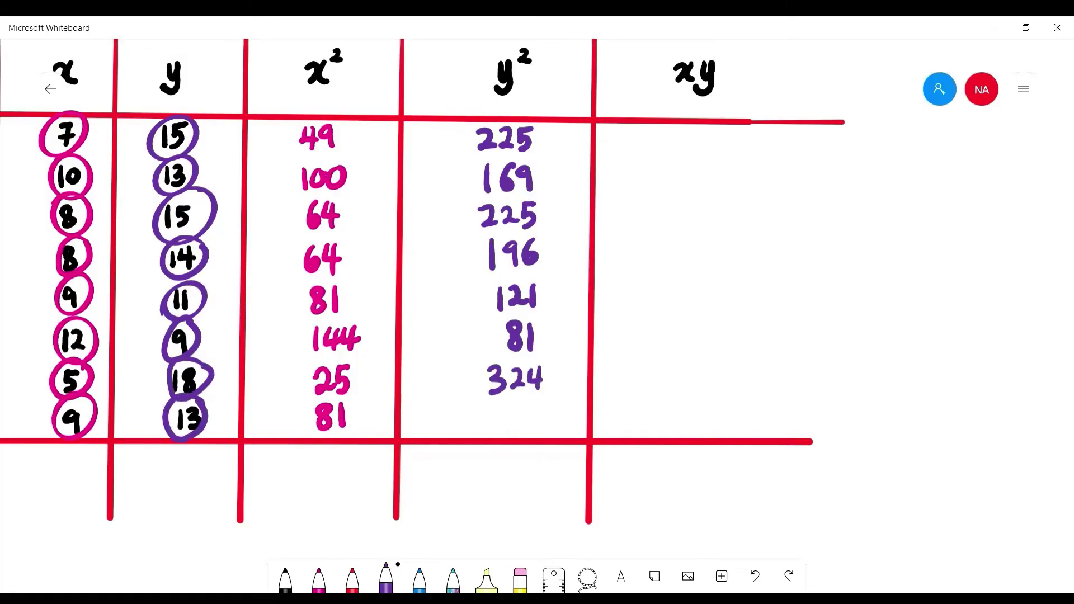
{"action": "left_click_drag", "start_coordinate": [537, 407], "coordinate": [541, 433]}
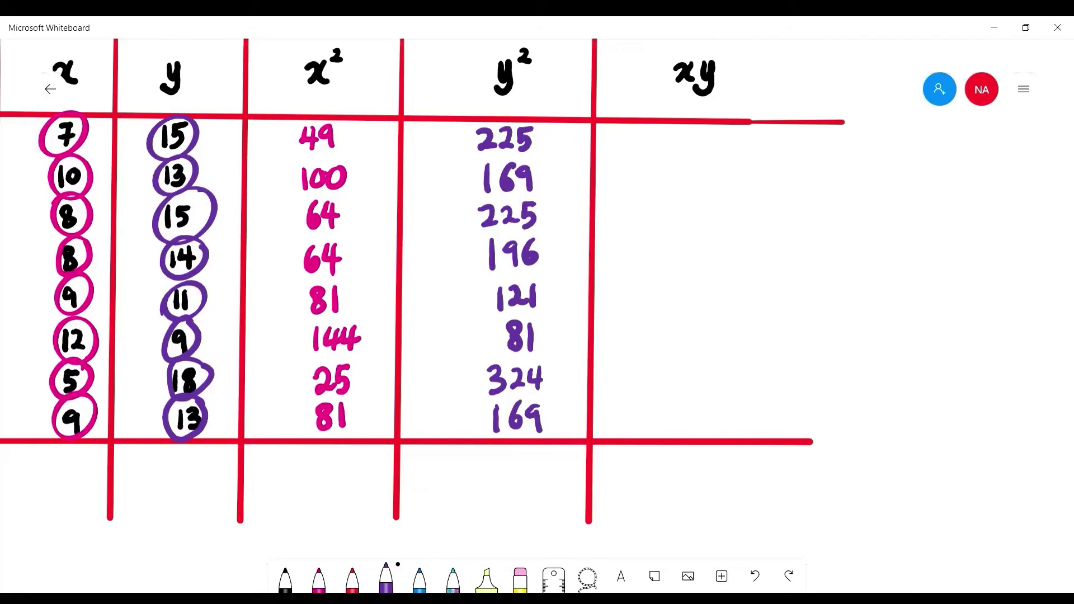
- Circle the xy heading in purple and draw a curved double-headed arrow linking the x and y headings
{"action": "left_click_drag", "start_coordinate": [672, 280], "coordinate": [684, 339]}
{"action": "scroll", "coordinate": [442, 336], "scroll_direction": "left", "scroll_amount": 1}
{"action": "left_click_drag", "start_coordinate": [706, 99], "coordinate": [710, 100]}
{"action": "mouse_move", "coordinate": [133, 110]}
{"action": "left_mouse_down"}
{"action": "mouse_move", "coordinate": [185, 73]}
{"action": "mouse_move", "coordinate": [210, 107]}
{"action": "left_mouse_up"}
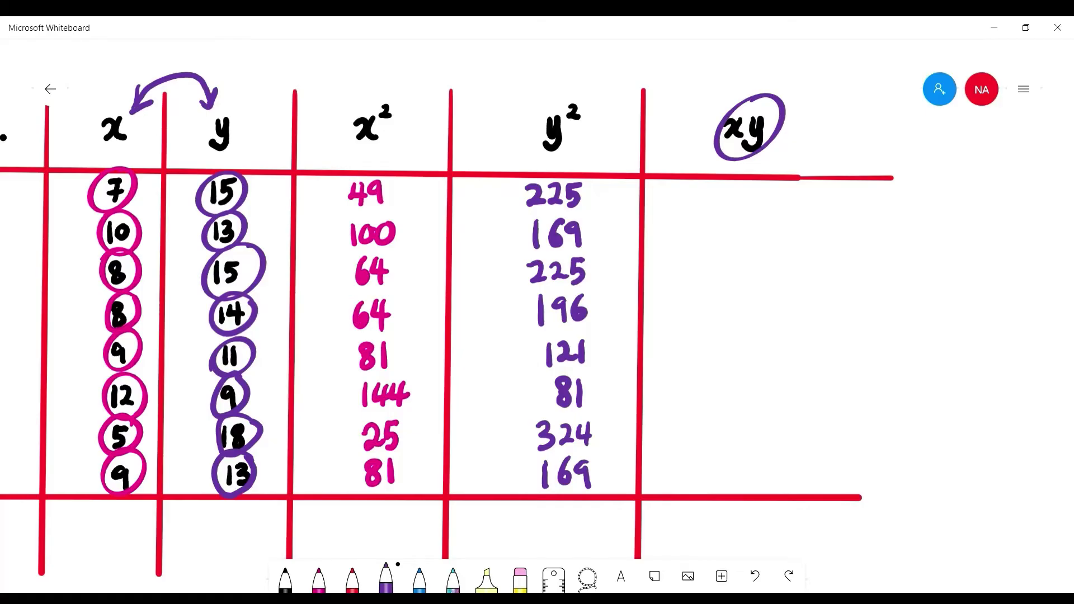
- Write the first three products, 105, 130 and 120, in blue in the xy column
{"action": "left_click", "coordinate": [420, 580]}
{"action": "left_click_drag", "start_coordinate": [749, 188], "coordinate": [749, 191]}
{"action": "mouse_move", "coordinate": [776, 184]}
{"action": "left_mouse_down"}
{"action": "mouse_move", "coordinate": [727, 207]}
{"action": "mouse_move", "coordinate": [741, 244]}
{"action": "mouse_move", "coordinate": [766, 224]}
{"action": "left_mouse_up"}
{"action": "right_click", "coordinate": [931, 491]}
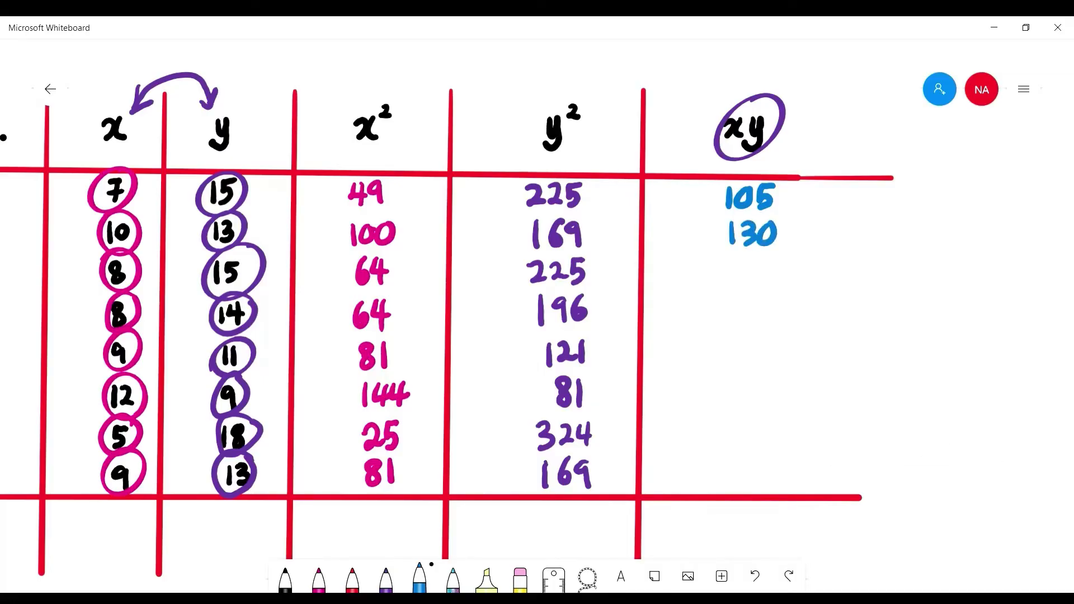
{"action": "left_click_drag", "start_coordinate": [734, 260], "coordinate": [734, 284]}
{"action": "left_click_drag", "start_coordinate": [740, 266], "coordinate": [759, 283]}
{"action": "left_click_drag", "start_coordinate": [771, 262], "coordinate": [769, 263]}
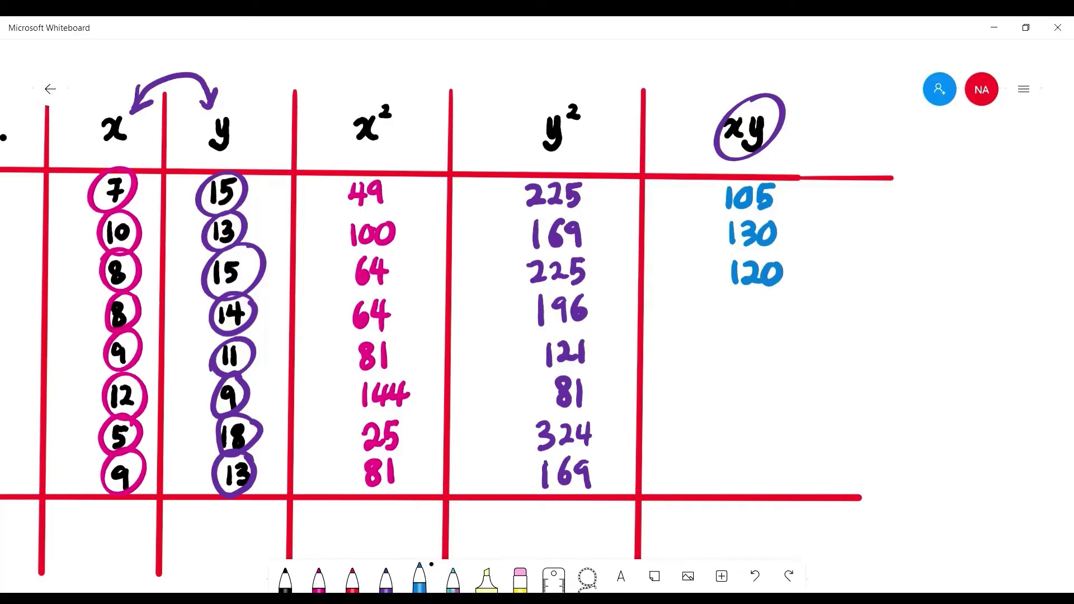
- Write the remaining products, 112, 99, 108, 90 and 117, in blue in rows 4 to 8 of the xy column
{"action": "mouse_move", "coordinate": [759, 307]}
{"action": "left_mouse_down"}
{"action": "mouse_move", "coordinate": [780, 323]}
{"action": "mouse_move", "coordinate": [753, 365]}
{"action": "left_mouse_up"}
{"action": "left_click_drag", "start_coordinate": [765, 340], "coordinate": [763, 342]}
{"action": "left_click_drag", "start_coordinate": [755, 384], "coordinate": [754, 385]}
{"action": "mouse_move", "coordinate": [780, 390]}
{"action": "left_mouse_down"}
{"action": "mouse_move", "coordinate": [768, 407]}
{"action": "mouse_move", "coordinate": [778, 380]}
{"action": "left_mouse_up"}
{"action": "mouse_move", "coordinate": [758, 426]}
{"action": "left_mouse_down"}
{"action": "mouse_move", "coordinate": [754, 447]}
{"action": "mouse_move", "coordinate": [775, 426]}
{"action": "left_mouse_up"}
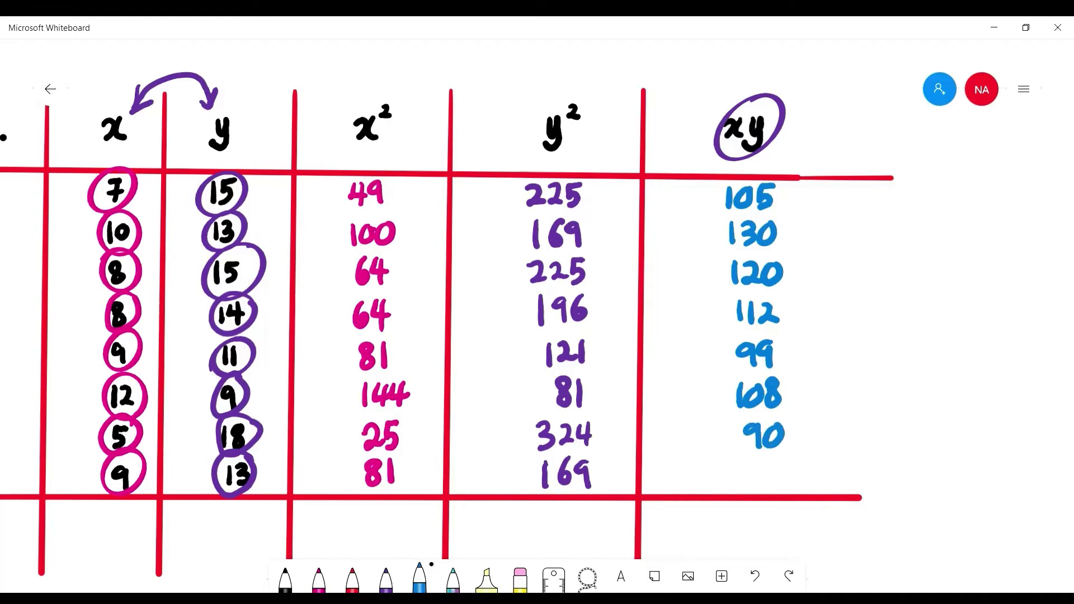
{"action": "left_click_drag", "start_coordinate": [768, 466], "coordinate": [775, 488]}
{"action": "left_click_drag", "start_coordinate": [770, 476], "coordinate": [789, 474]}
{"action": "mouse_move", "coordinate": [504, 392]}
{"action": "left_mouse_down"}
{"action": "mouse_move", "coordinate": [587, 201]}
{"action": "mouse_move", "coordinate": [611, 306]}
{"action": "left_mouse_up"}
{"action": "right_click", "coordinate": [56, 532]}
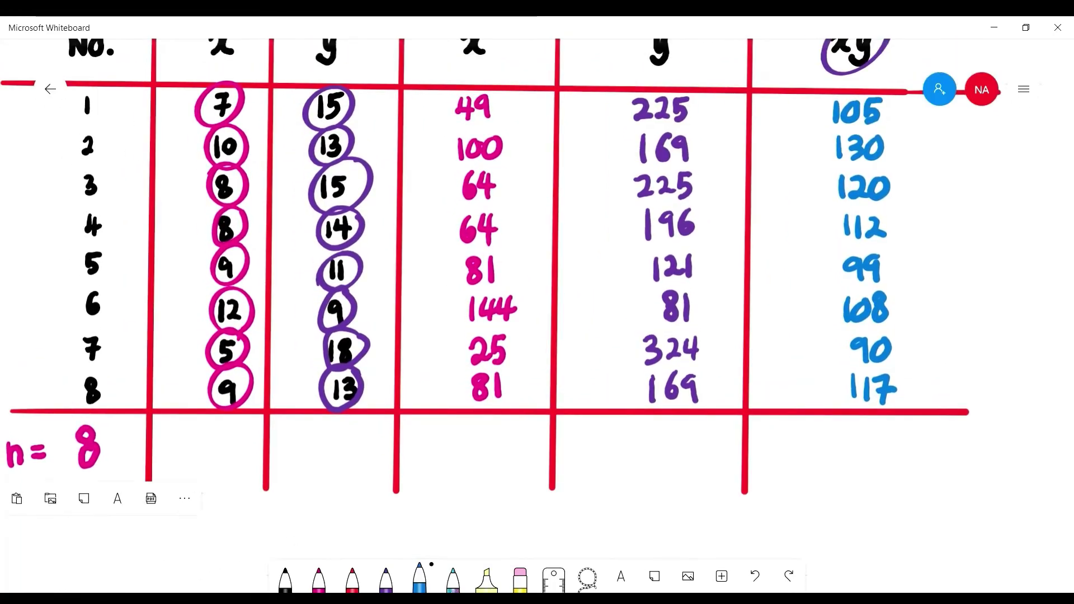
{"action": "left_click", "coordinate": [398, 336]}
{"action": "left_click_drag", "start_coordinate": [504, 336], "coordinate": [509, 361]}
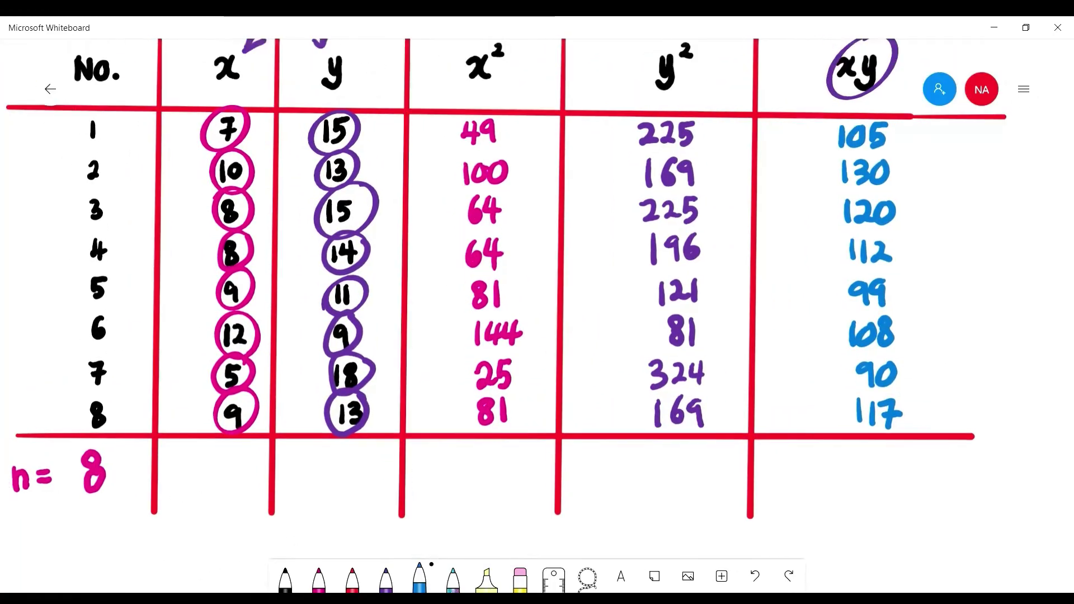
{"action": "scroll", "coordinate": [538, 303], "scroll_direction": "down", "scroll_amount": 2}
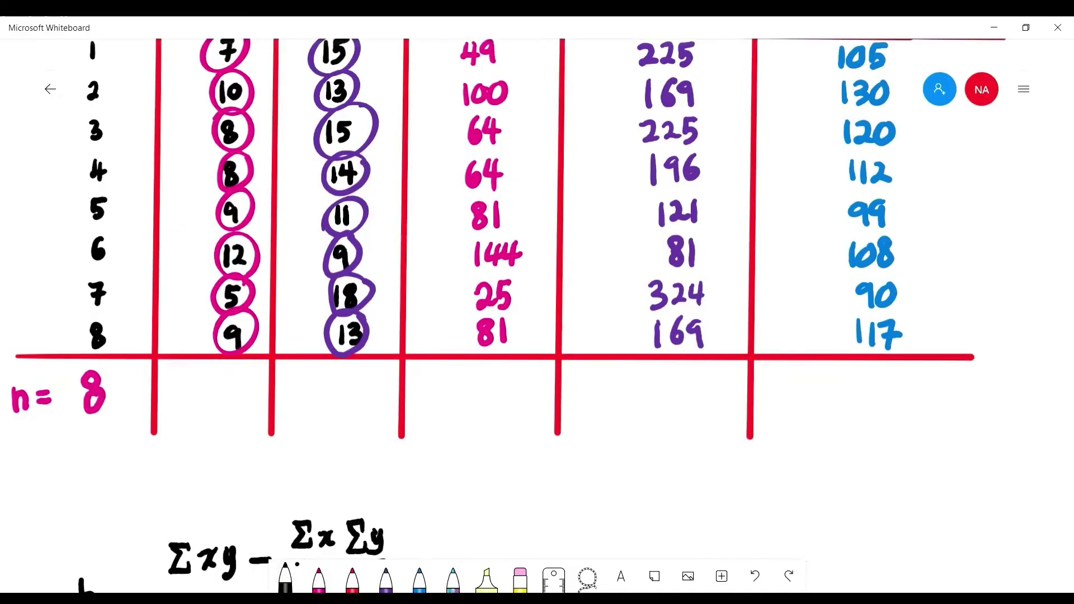
{"action": "left_click_drag", "start_coordinate": [184, 89], "coordinate": [180, 336]}
{"action": "mouse_move", "coordinate": [166, 315]}
{"action": "left_mouse_down"}
{"action": "mouse_move", "coordinate": [180, 338]}
{"action": "mouse_move", "coordinate": [193, 294]}
{"action": "left_mouse_up"}
{"action": "key", "text": "ctrl+z"}
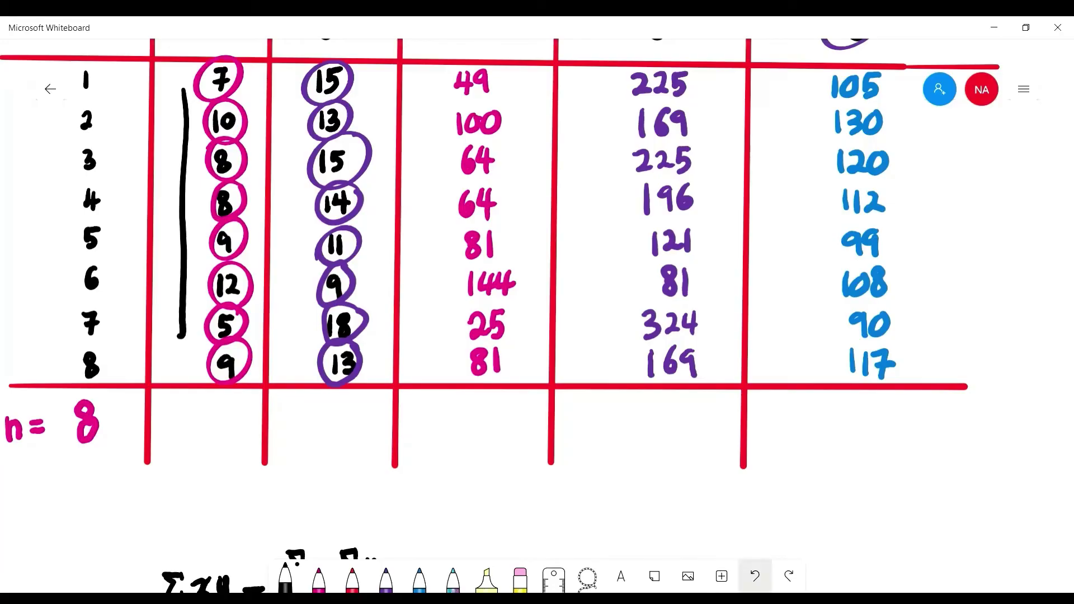
{"action": "key", "text": "ctrl+z"}
- Write the total 68 in black beneath the x column and label it Σx
{"action": "scroll", "coordinate": [481, 313], "scroll_direction": "down", "scroll_amount": 1}
{"action": "mouse_move", "coordinate": [216, 372]}
{"action": "left_mouse_down"}
{"action": "mouse_move", "coordinate": [204, 405]}
{"action": "mouse_move", "coordinate": [205, 394]}
{"action": "left_mouse_up"}
{"action": "mouse_move", "coordinate": [233, 381]}
{"action": "left_mouse_down"}
{"action": "mouse_move", "coordinate": [186, 383]}
{"action": "mouse_move", "coordinate": [205, 405]}
{"action": "left_mouse_up"}
{"action": "scroll", "coordinate": [503, 252], "scroll_direction": "down", "scroll_amount": 1}
{"action": "scroll", "coordinate": [482, 314], "scroll_direction": "up", "scroll_amount": 2}
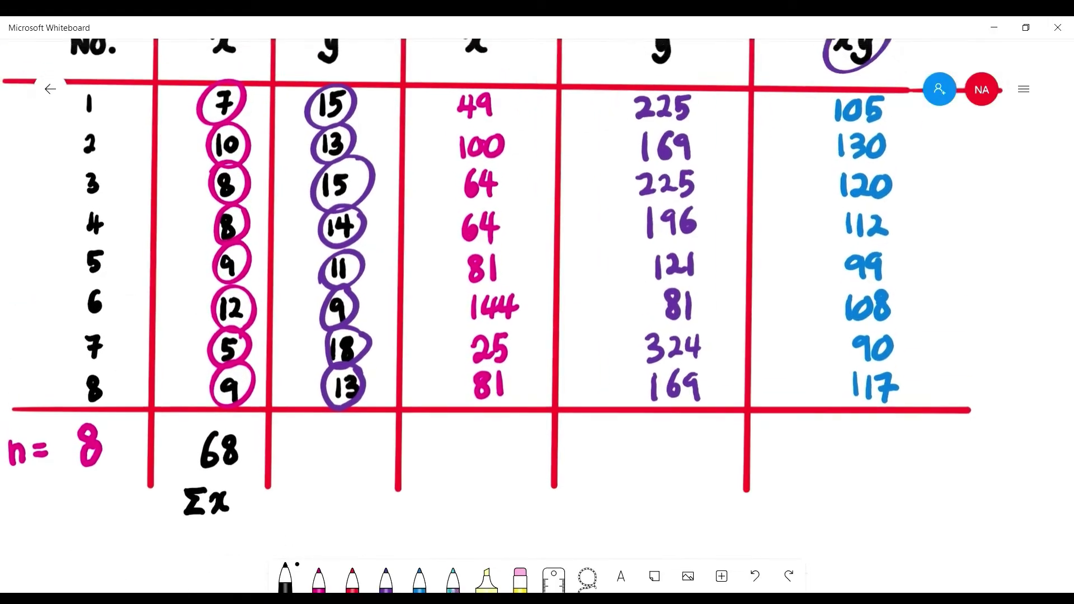
- Write the total 108 in black beneath the y column and label it Σy
{"action": "scroll", "coordinate": [481, 313], "scroll_direction": "down", "scroll_amount": 2}
{"action": "scroll", "coordinate": [481, 313], "scroll_direction": "up", "scroll_amount": 1}
{"action": "scroll", "coordinate": [503, 252], "scroll_direction": "up", "scroll_amount": 2}
{"action": "scroll", "coordinate": [503, 251], "scroll_direction": "right", "scroll_amount": 1}
{"action": "scroll", "coordinate": [503, 252], "scroll_direction": "down", "scroll_amount": 2}
{"action": "left_click_drag", "start_coordinate": [250, 398], "coordinate": [252, 397]}
{"action": "mouse_move", "coordinate": [270, 397]}
{"action": "left_mouse_down"}
{"action": "mouse_move", "coordinate": [272, 405]}
{"action": "mouse_move", "coordinate": [277, 388]}
{"action": "left_mouse_up"}
{"action": "left_click_drag", "start_coordinate": [228, 440], "coordinate": [252, 442]}
{"action": "mouse_move", "coordinate": [229, 446]}
{"action": "left_mouse_down"}
{"action": "mouse_move", "coordinate": [230, 470]}
{"action": "mouse_move", "coordinate": [249, 467]}
{"action": "left_mouse_up"}
{"action": "mouse_move", "coordinate": [254, 447]}
{"action": "left_mouse_down"}
{"action": "mouse_move", "coordinate": [264, 464]}
{"action": "mouse_move", "coordinate": [249, 477]}
{"action": "left_mouse_up"}
- Write the total 608 in black beneath the x² column and label it Σx²
{"action": "scroll", "coordinate": [503, 252], "scroll_direction": "up", "scroll_amount": 3}
{"action": "scroll", "coordinate": [503, 252], "scroll_direction": "right", "scroll_amount": 3}
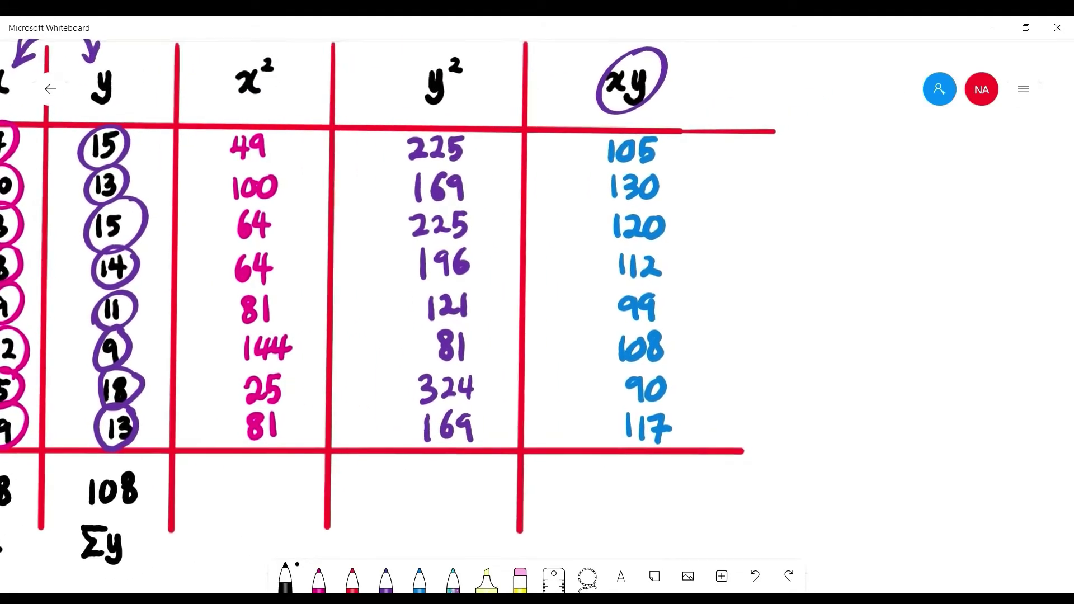
{"action": "scroll", "coordinate": [538, 280], "scroll_direction": "down", "scroll_amount": 3}
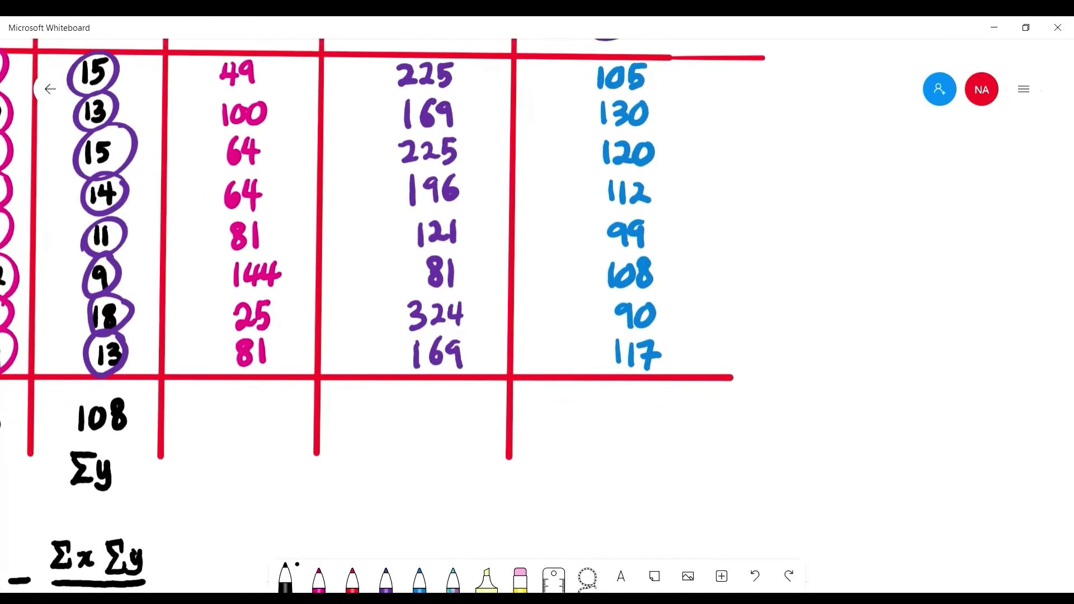
{"action": "left_click_drag", "start_coordinate": [235, 391], "coordinate": [222, 412]}
{"action": "left_click_drag", "start_coordinate": [248, 397], "coordinate": [247, 397]}
{"action": "left_click_drag", "start_coordinate": [208, 448], "coordinate": [275, 458]}
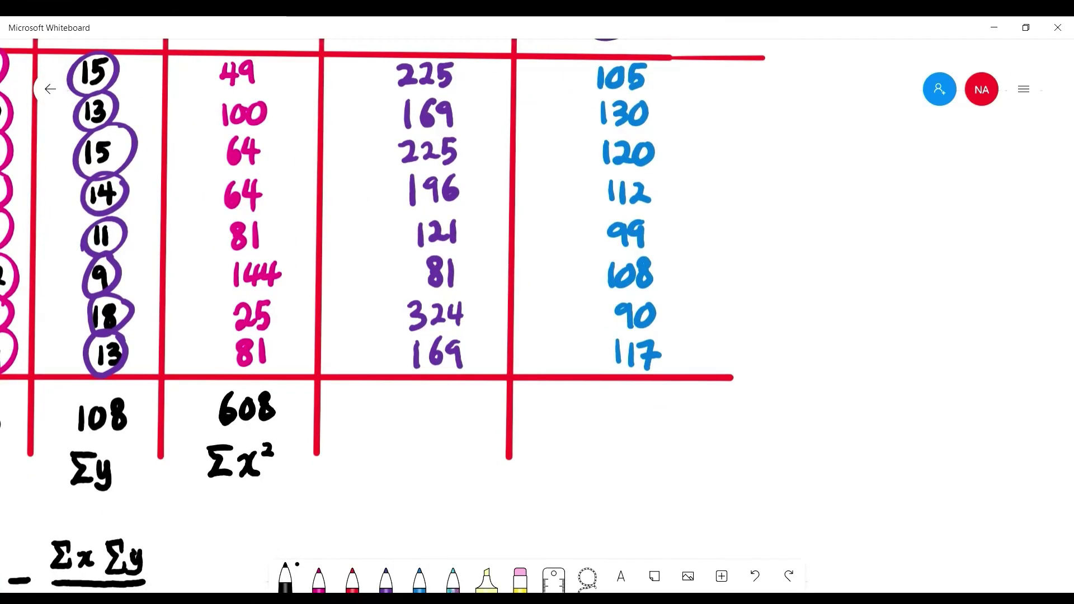
- Write the total 1510 in black beneath the y² column and label it Σy²
{"action": "scroll", "coordinate": [537, 280], "scroll_direction": "up", "scroll_amount": 2}
{"action": "scroll", "coordinate": [538, 280], "scroll_direction": "right", "scroll_amount": 3}
{"action": "scroll", "coordinate": [537, 280], "scroll_direction": "down", "scroll_amount": 2}
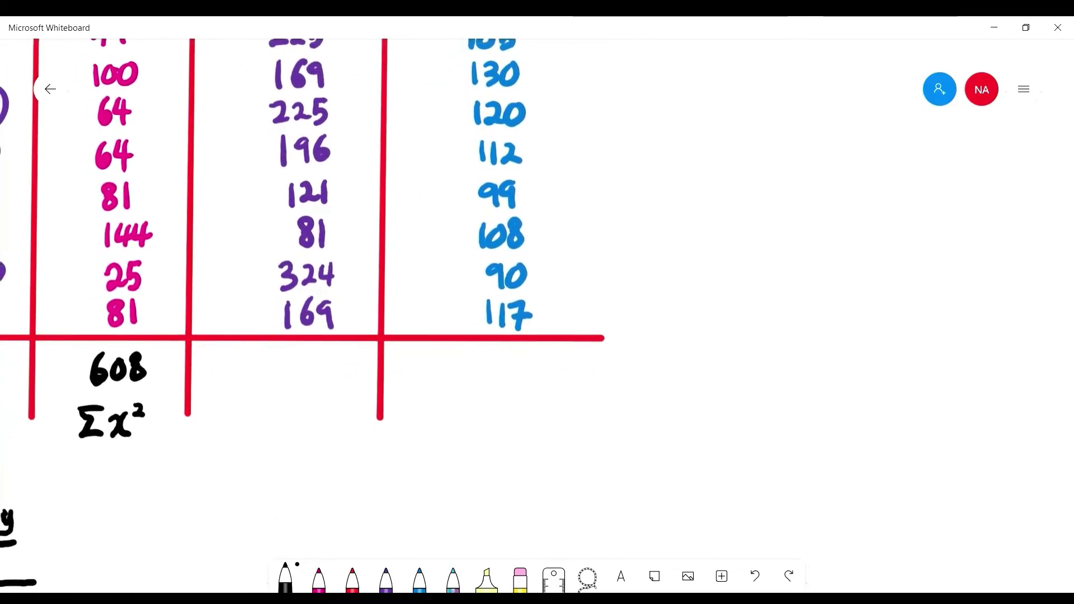
{"action": "mouse_move", "coordinate": [287, 361]}
{"action": "left_mouse_down"}
{"action": "mouse_move", "coordinate": [271, 387]}
{"action": "mouse_move", "coordinate": [294, 387]}
{"action": "left_mouse_up"}
{"action": "left_click_drag", "start_coordinate": [322, 364], "coordinate": [307, 376]}
{"action": "mouse_move", "coordinate": [260, 412]}
{"action": "left_mouse_down"}
{"action": "mouse_move", "coordinate": [258, 445]}
{"action": "mouse_move", "coordinate": [287, 455]}
{"action": "left_mouse_up"}
{"action": "left_click_drag", "start_coordinate": [308, 415], "coordinate": [311, 432]}
- Write the total 881 in black beneath the xy column and label it Σxy
{"action": "left_click_drag", "start_coordinate": [616, 280], "coordinate": [368, 341]}
{"action": "mouse_move", "coordinate": [252, 428]}
{"action": "left_mouse_down"}
{"action": "mouse_move", "coordinate": [241, 447]}
{"action": "mouse_move", "coordinate": [249, 427]}
{"action": "left_mouse_up"}
{"action": "left_click_drag", "start_coordinate": [273, 430], "coordinate": [266, 443]}
{"action": "scroll", "coordinate": [538, 280], "scroll_direction": "down", "scroll_amount": 5}
{"action": "scroll", "coordinate": [537, 280], "scroll_direction": "left", "scroll_amount": 4}
{"action": "mouse_move", "coordinate": [351, 336]}
{"action": "left_mouse_down"}
{"action": "mouse_move", "coordinate": [372, 370]}
{"action": "mouse_move", "coordinate": [397, 370]}
{"action": "left_mouse_up"}
{"action": "mouse_move", "coordinate": [396, 347]}
{"action": "left_mouse_down"}
{"action": "mouse_move", "coordinate": [381, 371]}
{"action": "mouse_move", "coordinate": [400, 383]}
{"action": "left_mouse_up"}
- Examine the totals row together with the formula for b and the blank bracket template below it
{"action": "scroll", "coordinate": [537, 280], "scroll_direction": "left", "scroll_amount": 7}
{"action": "scroll", "coordinate": [537, 280], "scroll_direction": "up", "scroll_amount": 2}
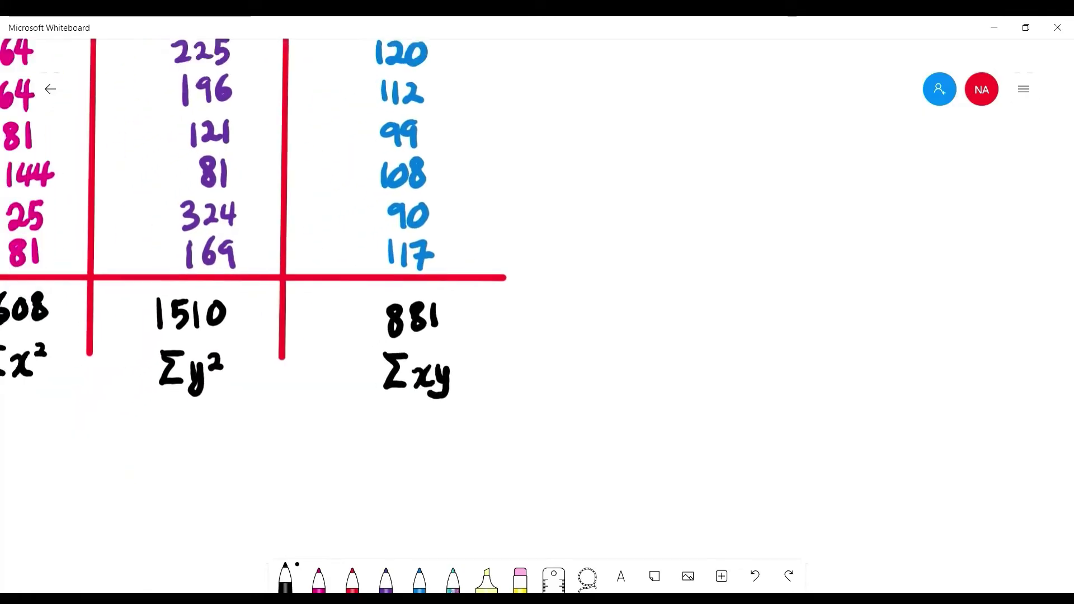
{"action": "scroll", "coordinate": [538, 280], "scroll_direction": "down", "scroll_amount": 5}
{"action": "scroll", "coordinate": [537, 280], "scroll_direction": "left", "scroll_amount": 4}
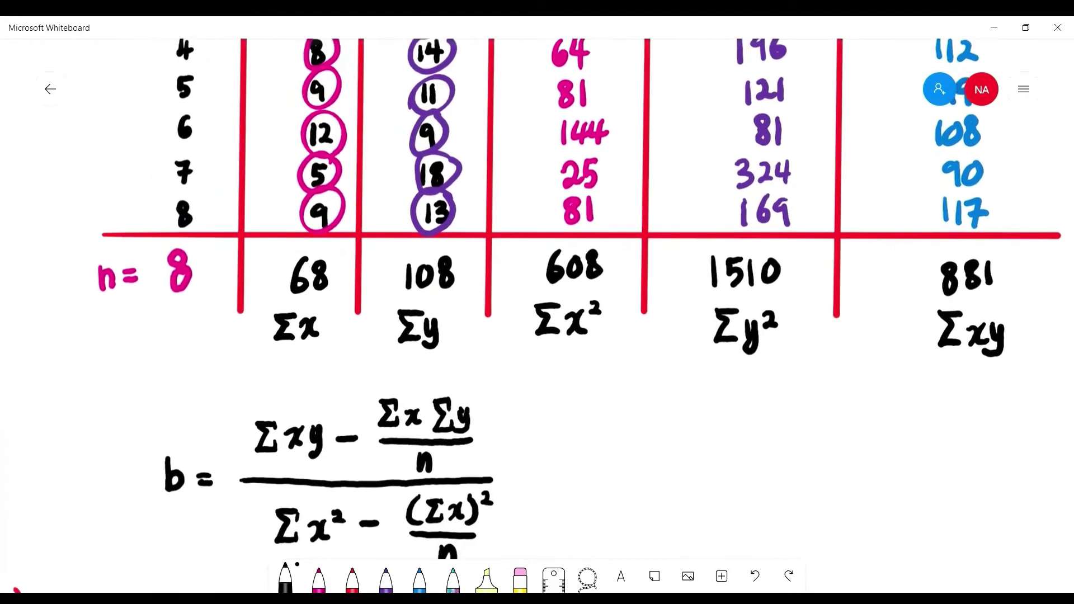
{"action": "scroll", "coordinate": [537, 280], "scroll_direction": "up", "scroll_amount": 1}
{"action": "scroll", "coordinate": [538, 302], "scroll_direction": "down", "scroll_amount": 1}
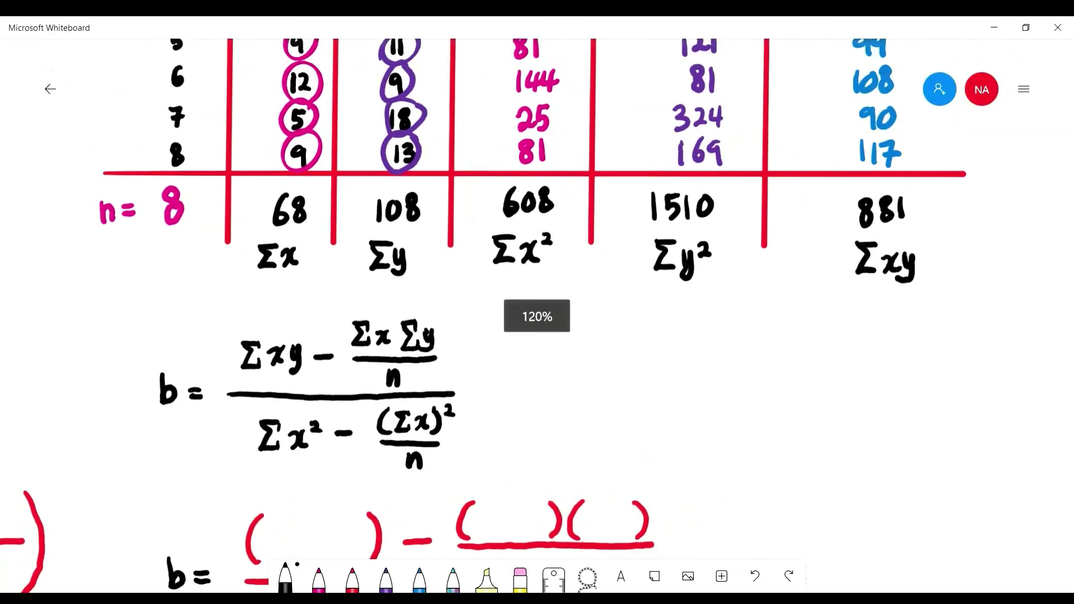
{"action": "scroll", "coordinate": [537, 280], "scroll_direction": "down", "scroll_amount": 1}
{"action": "scroll", "coordinate": [537, 279], "scroll_direction": "down", "scroll_amount": 1}
{"action": "scroll", "coordinate": [537, 280], "scroll_direction": "right", "scroll_amount": 1}
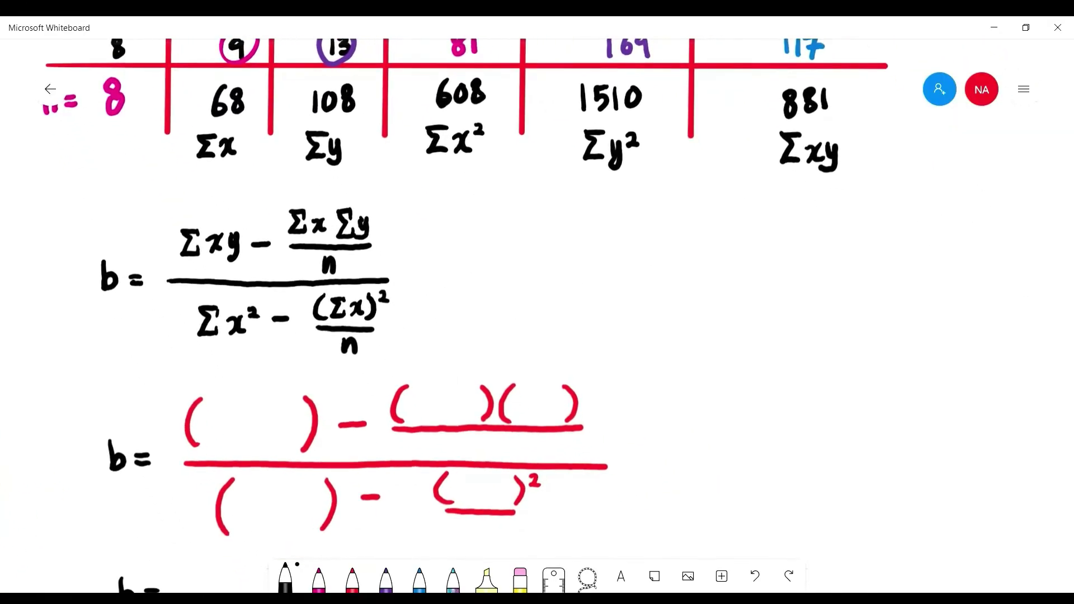
{"action": "scroll", "coordinate": [537, 280], "scroll_direction": "down", "scroll_amount": 2}
{"action": "scroll", "coordinate": [538, 280], "scroll_direction": "up", "scroll_amount": 1}
{"action": "scroll", "coordinate": [537, 279], "scroll_direction": "up", "scroll_amount": 2}
{"action": "scroll", "coordinate": [538, 280], "scroll_direction": "left", "scroll_amount": 2}
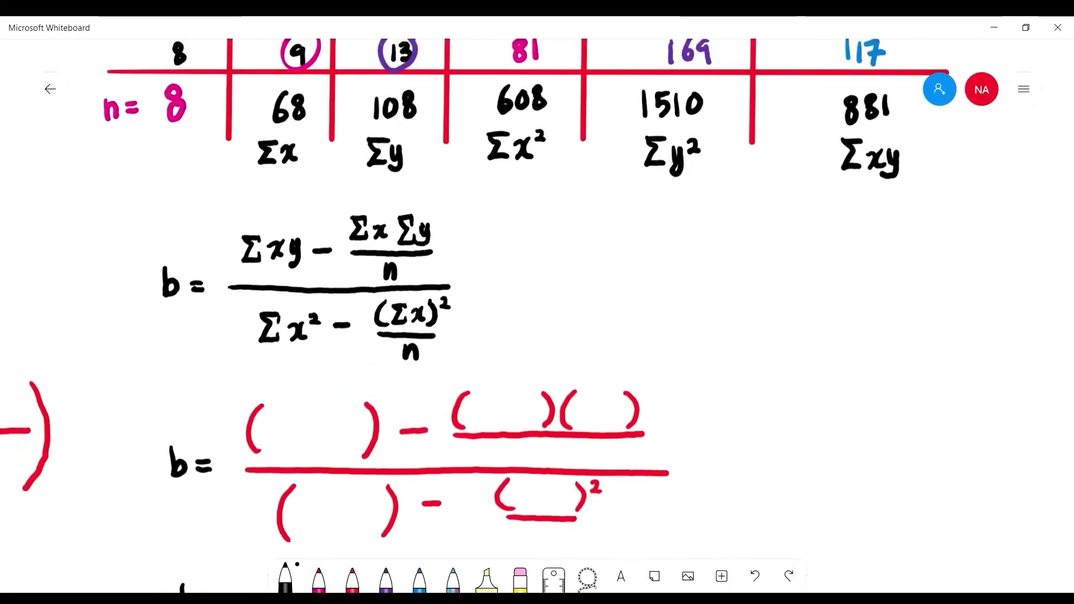
{"action": "scroll", "coordinate": [537, 280], "scroll_direction": "up", "scroll_amount": 5}
{"action": "scroll", "coordinate": [538, 302], "scroll_direction": "up", "scroll_amount": 2}
{"action": "scroll", "coordinate": [537, 302], "scroll_direction": "down", "scroll_amount": 5}
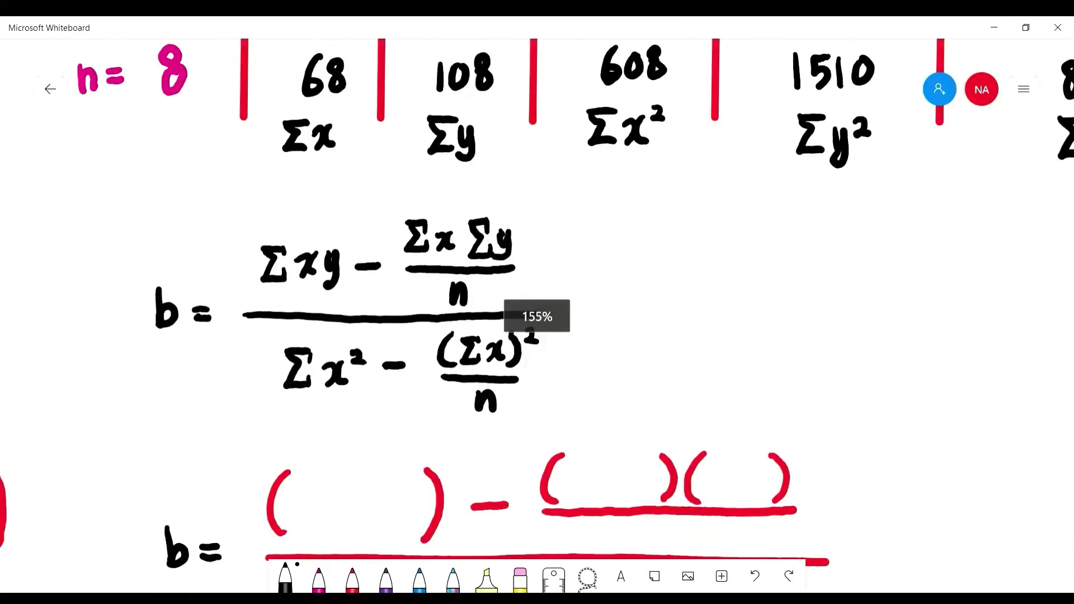
{"action": "scroll", "coordinate": [537, 302], "scroll_direction": "down", "scroll_amount": 2}
{"action": "scroll", "coordinate": [537, 302], "scroll_direction": "right", "scroll_amount": 1}
{"action": "scroll", "coordinate": [537, 302], "scroll_direction": "up", "scroll_amount": 2}
{"action": "scroll", "coordinate": [537, 302], "scroll_direction": "right", "scroll_amount": 1}
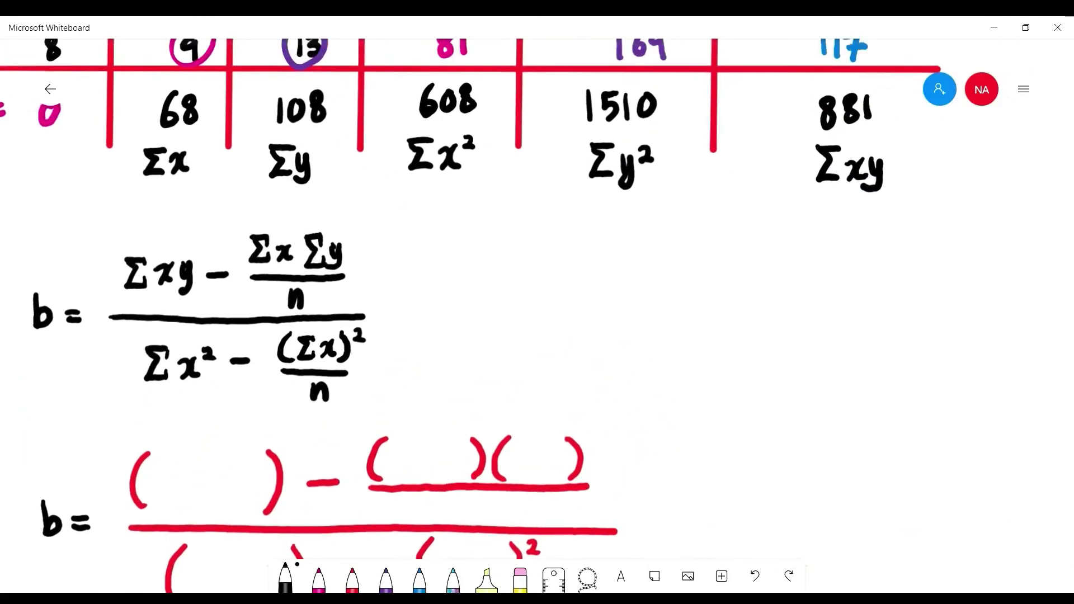
- Highlight Σxy in the b formula and its total in yellow, and write 881 in black in the numerator's first bracket
{"action": "left_click", "coordinate": [487, 580]}
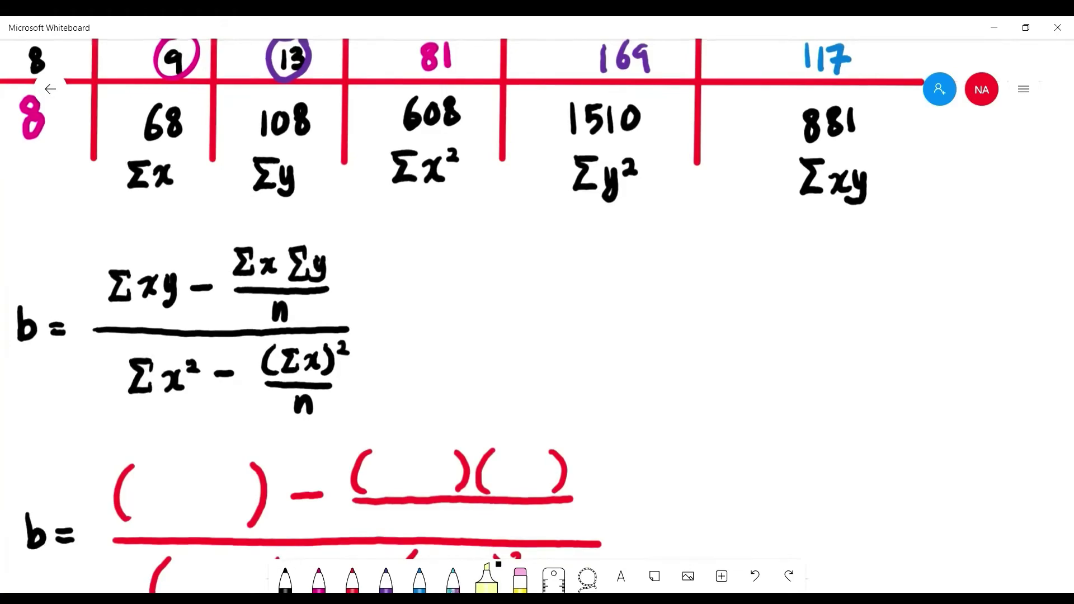
{"action": "scroll", "coordinate": [537, 313], "scroll_direction": "down", "scroll_amount": 1}
{"action": "scroll", "coordinate": [537, 313], "scroll_direction": "down", "scroll_amount": 1}
{"action": "scroll", "coordinate": [537, 280], "scroll_direction": "up", "scroll_amount": 1}
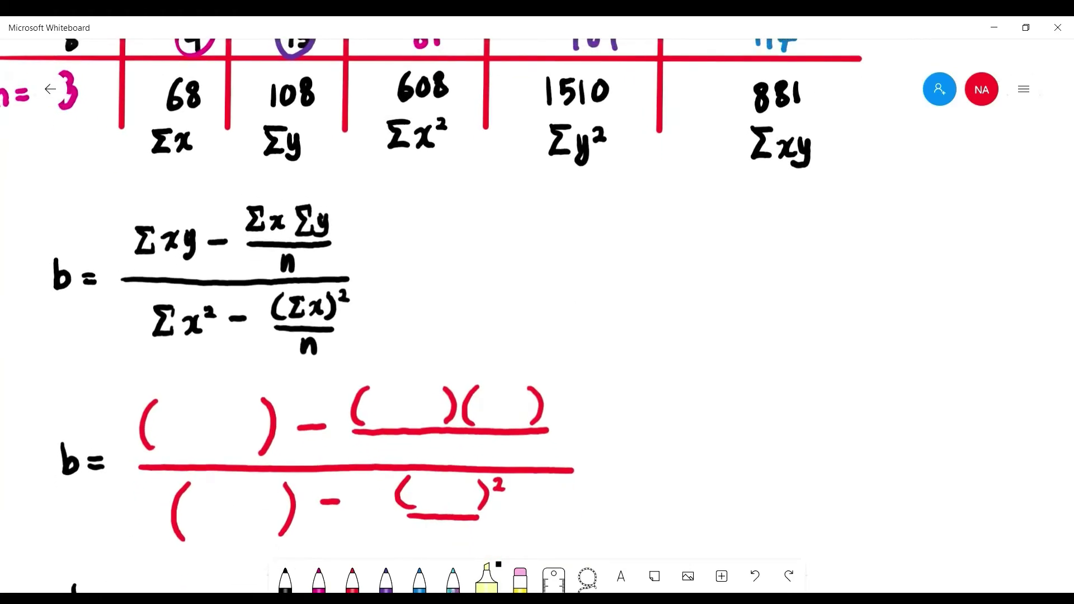
{"action": "left_click_drag", "start_coordinate": [134, 239], "coordinate": [204, 240]}
{"action": "left_click_drag", "start_coordinate": [747, 92], "coordinate": [817, 92]}
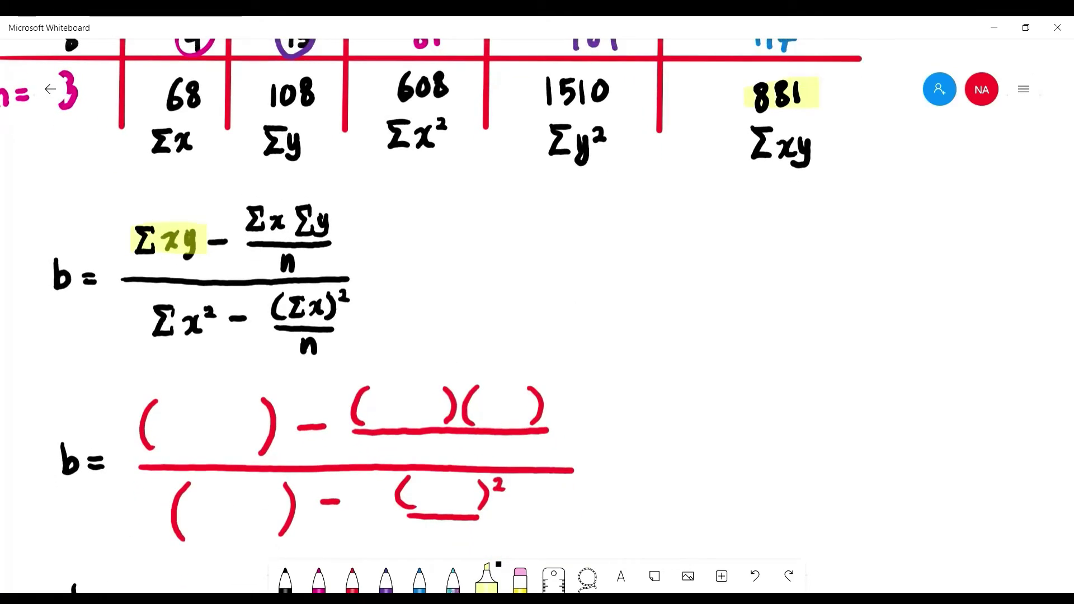
{"action": "left_click", "coordinate": [285, 579]}
{"action": "mouse_move", "coordinate": [203, 414]}
{"action": "left_mouse_down"}
{"action": "mouse_move", "coordinate": [199, 424]}
{"action": "mouse_move", "coordinate": [239, 439]}
{"action": "left_mouse_up"}
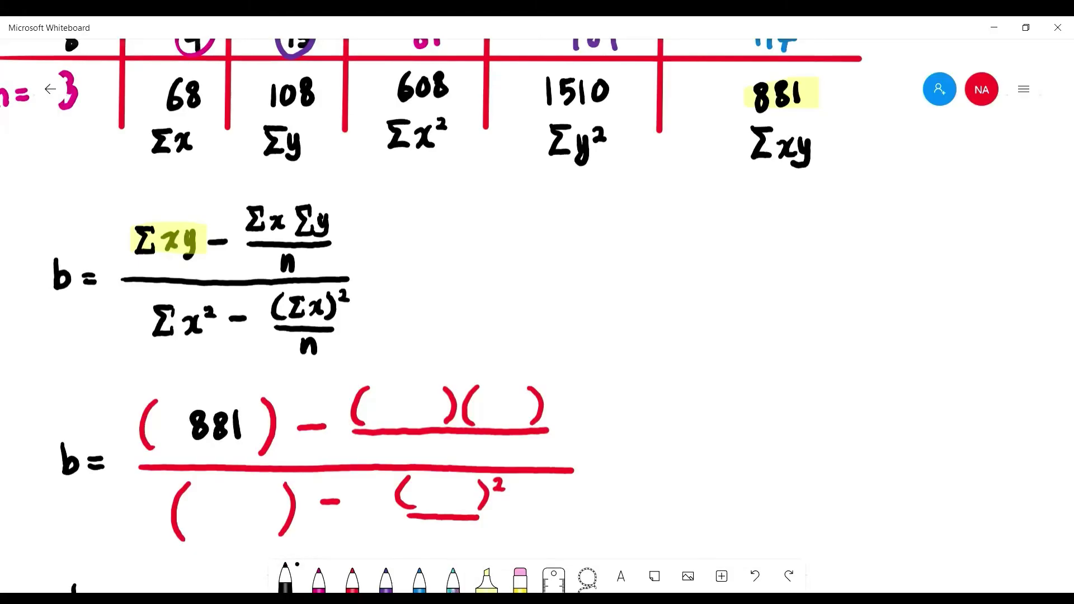
- Highlight the Σx total in yellow and write 68 in black in the first bracket of the numerator's fraction
{"action": "left_click", "coordinate": [486, 579]}
{"action": "left_click_drag", "start_coordinate": [157, 93], "coordinate": [216, 92]}
{"action": "left_click", "coordinate": [286, 580]}
{"action": "mouse_move", "coordinate": [404, 392]}
{"action": "left_mouse_down"}
{"action": "mouse_move", "coordinate": [399, 417]}
{"action": "mouse_move", "coordinate": [416, 399]}
{"action": "left_mouse_up"}
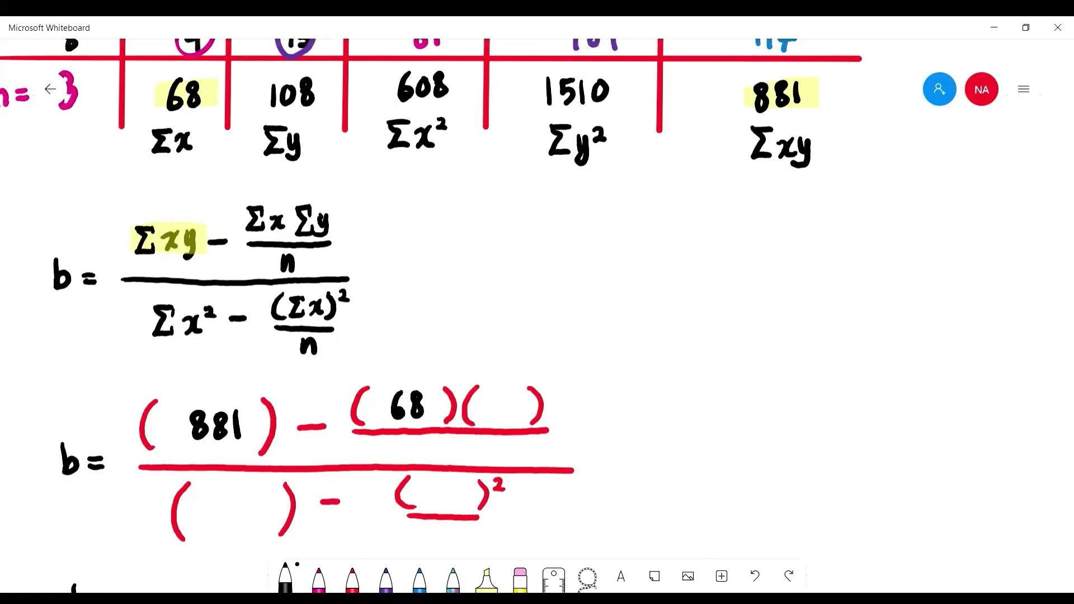
- Highlight Σx Σy in the b formula and the Σy total in yellow, and write 108 in the numerator fraction's second bracket
{"action": "left_click", "coordinate": [487, 579]}
{"action": "left_click_drag", "start_coordinate": [243, 220], "coordinate": [338, 218]}
{"action": "left_click_drag", "start_coordinate": [263, 92], "coordinate": [325, 92]}
{"action": "left_click", "coordinate": [285, 579]}
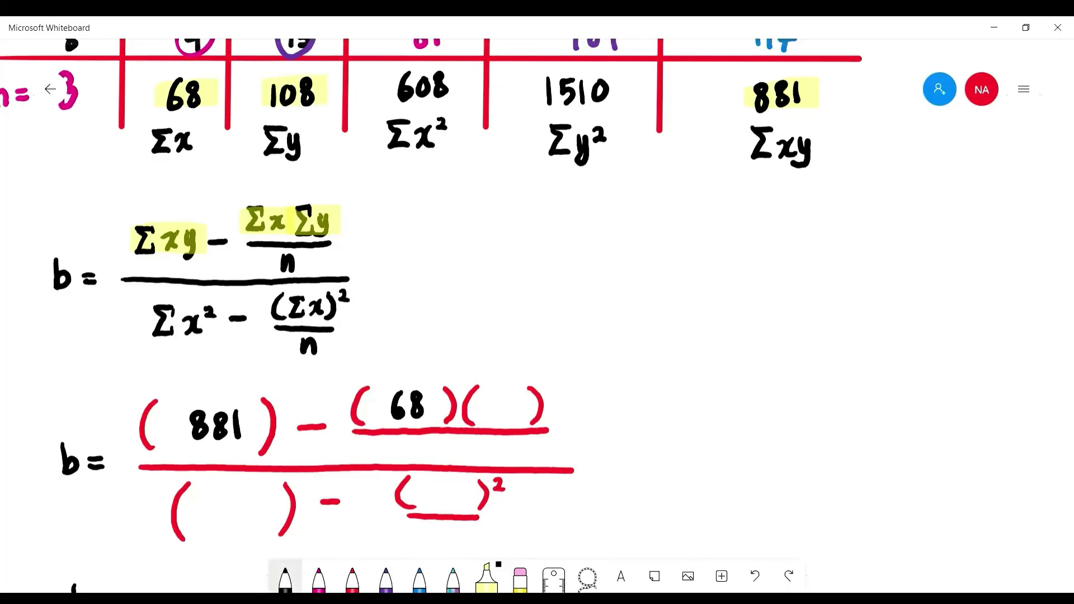
{"action": "left_click_drag", "start_coordinate": [487, 392], "coordinate": [484, 418]}
{"action": "left_click_drag", "start_coordinate": [500, 394], "coordinate": [499, 395]}
- Circle the n in the numerator of the b formula and write 8 beneath (68)(108)
{"action": "left_click_drag", "start_coordinate": [297, 249], "coordinate": [298, 250]}
{"action": "mouse_move", "coordinate": [448, 280]}
{"action": "left_mouse_down"}
{"action": "mouse_move", "coordinate": [530, 302]}
{"action": "mouse_move", "coordinate": [484, 211]}
{"action": "left_mouse_up"}
{"action": "left_click_drag", "start_coordinate": [500, 371], "coordinate": [497, 373]}
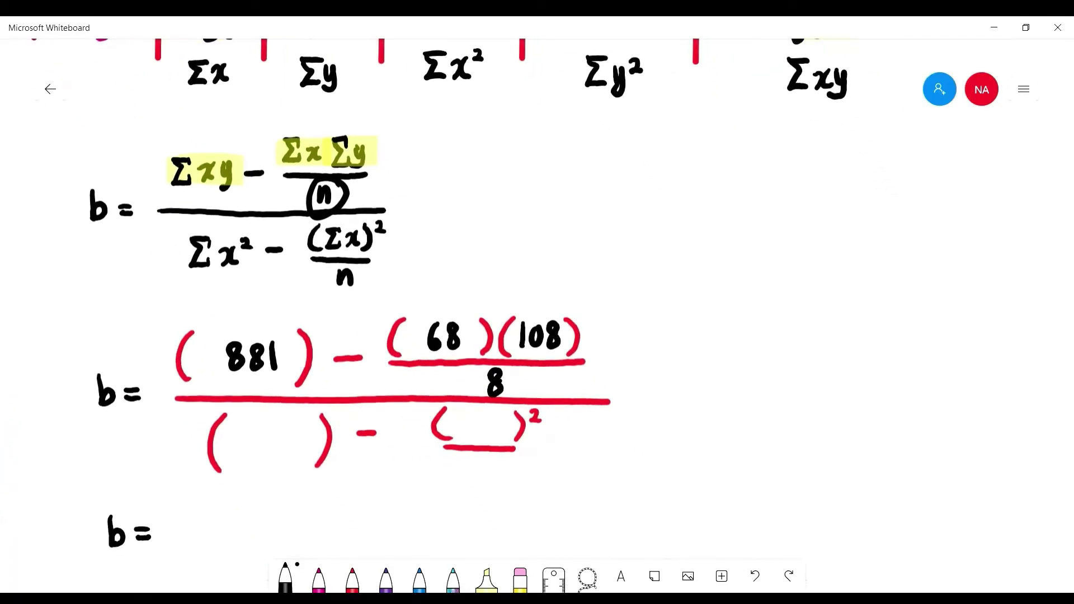
- Highlight Σx² in the b formula and its total in yellow, and write 608 in black in the denominator's first bracket
{"action": "left_click_drag", "start_coordinate": [728, 335], "coordinate": [733, 370]}
{"action": "left_click", "coordinate": [487, 577]}
{"action": "left_click_drag", "start_coordinate": [189, 286], "coordinate": [261, 286]}
{"action": "left_click_drag", "start_coordinate": [728, 336], "coordinate": [730, 358]}
{"action": "left_click_drag", "start_coordinate": [440, 70], "coordinate": [501, 67]}
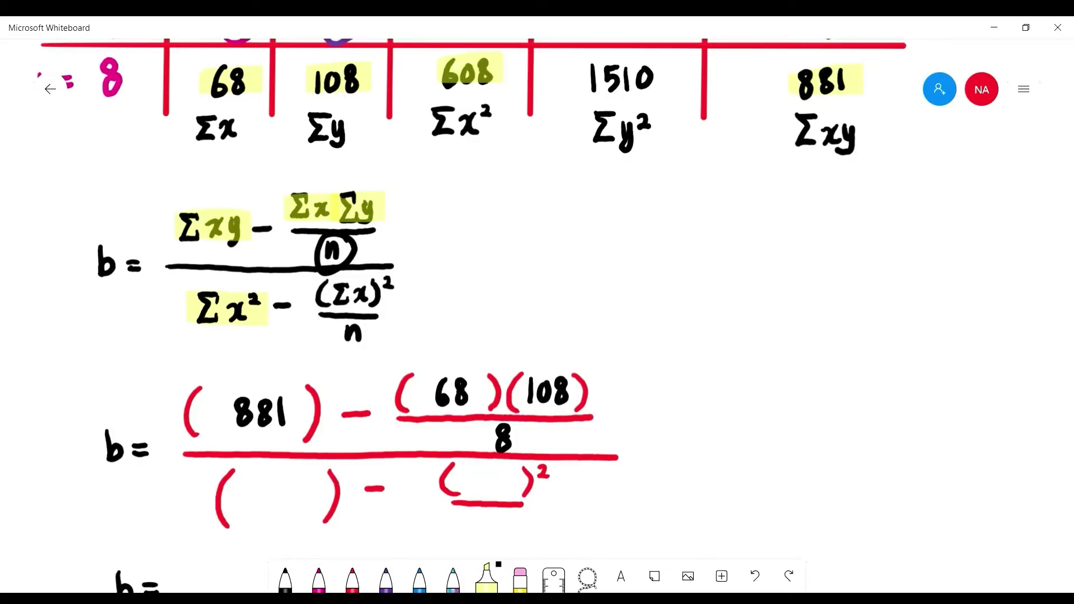
{"action": "left_click", "coordinate": [286, 579]}
{"action": "left_click_drag", "start_coordinate": [727, 391], "coordinate": [723, 291]}
{"action": "mouse_move", "coordinate": [258, 383]}
{"action": "left_mouse_down"}
{"action": "mouse_move", "coordinate": [249, 402]}
{"action": "mouse_move", "coordinate": [273, 391]}
{"action": "left_mouse_up"}
{"action": "mouse_move", "coordinate": [293, 394]}
{"action": "left_mouse_down"}
{"action": "mouse_move", "coordinate": [296, 408]}
{"action": "mouse_move", "coordinate": [293, 383]}
{"action": "left_mouse_up"}
- Write 68 in the squared bracket of b's denominator and 8 beneath its fraction line
{"action": "left_click_drag", "start_coordinate": [727, 336], "coordinate": [725, 424]}
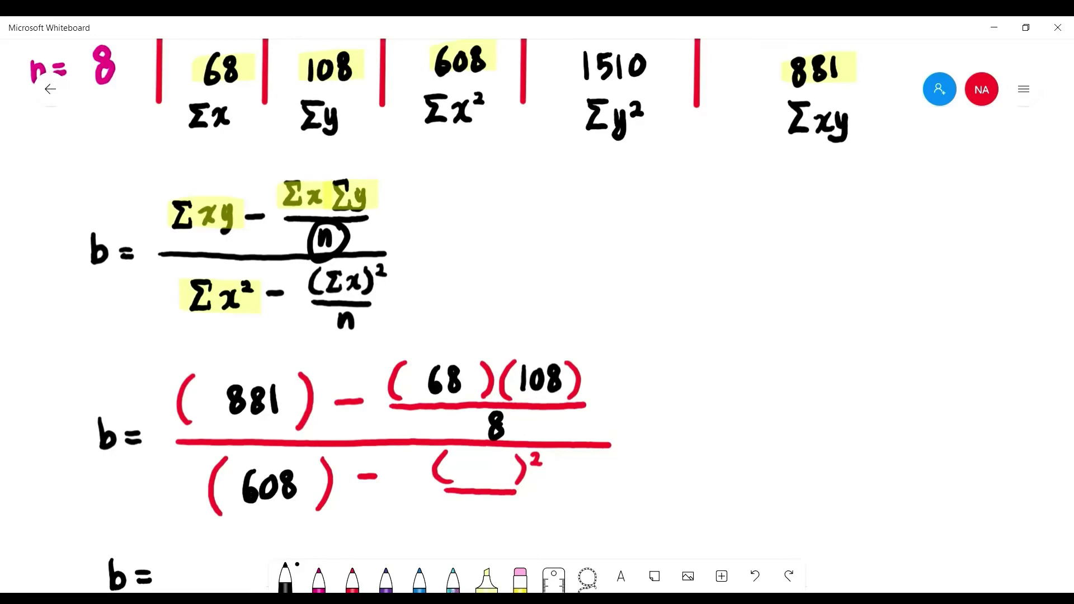
{"action": "left_click_drag", "start_coordinate": [728, 392], "coordinate": [718, 286]}
{"action": "left_click_drag", "start_coordinate": [486, 353], "coordinate": [475, 398]}
- Write the result −1.2333 in black after the last b =
{"action": "scroll", "coordinate": [392, 302], "scroll_direction": "down", "scroll_amount": 2}
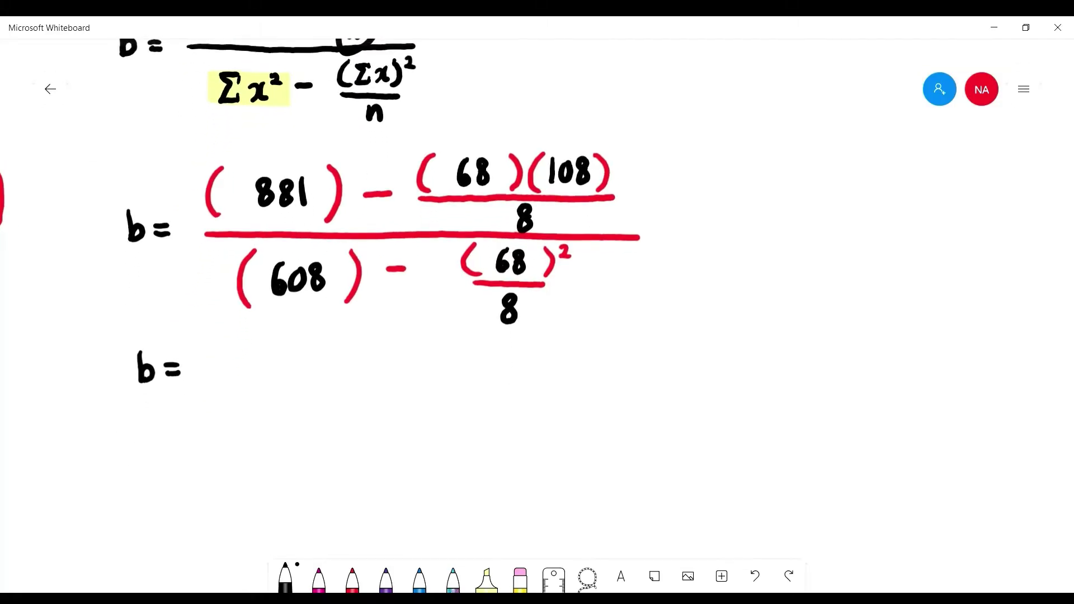
{"action": "left_click_drag", "start_coordinate": [197, 366], "coordinate": [217, 367]}
{"action": "left_click_drag", "start_coordinate": [309, 369], "coordinate": [301, 380]}
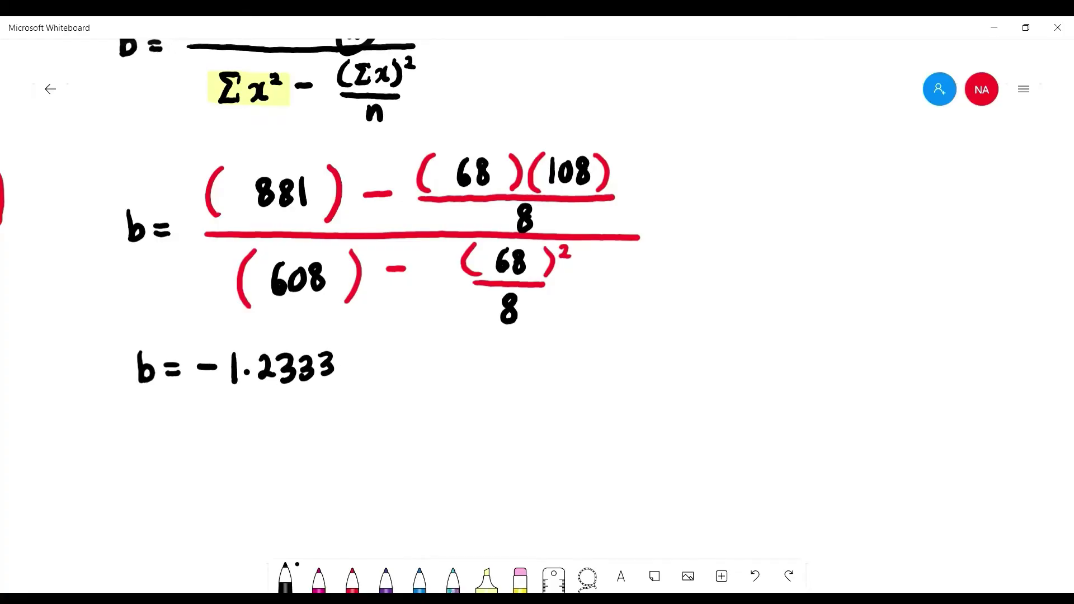
- Fill the first fraction of the substitution line for a with 108 over 8
{"action": "left_click_drag", "start_coordinate": [392, 425], "coordinate": [837, 444]}
{"action": "scroll", "coordinate": [537, 302], "scroll_direction": "left", "scroll_amount": 2}
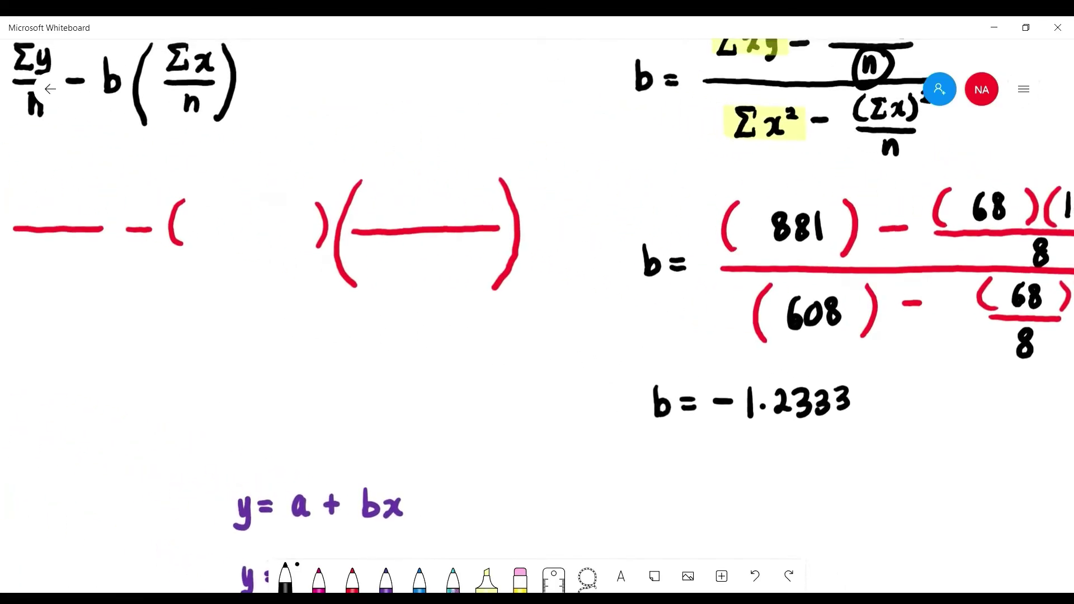
{"action": "scroll", "coordinate": [537, 302], "scroll_direction": "left", "scroll_amount": 4}
{"action": "scroll", "coordinate": [537, 302], "scroll_direction": "up", "scroll_amount": 1}
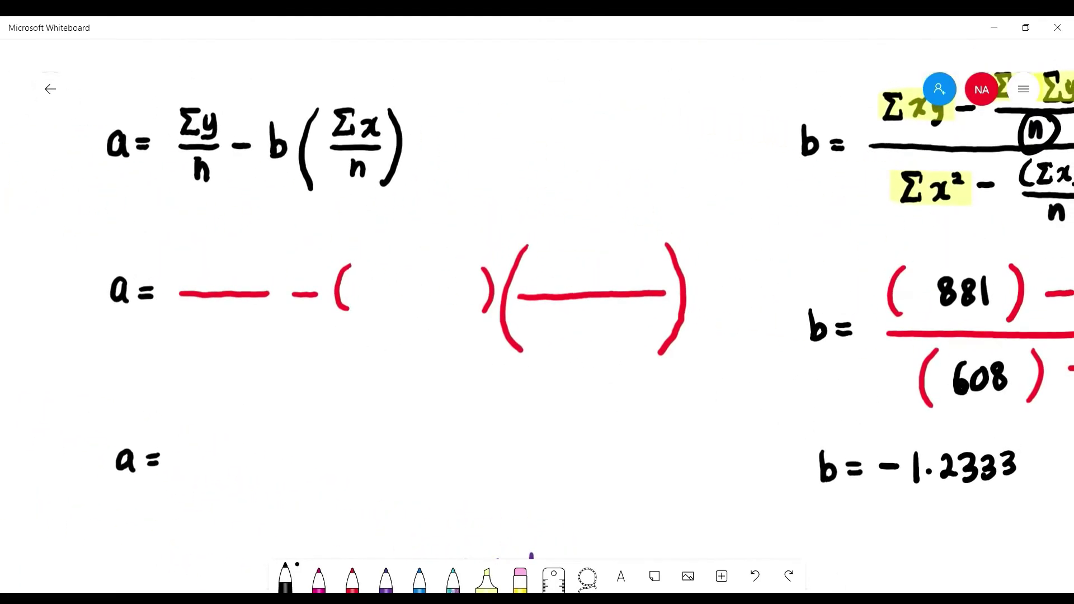
{"action": "scroll", "coordinate": [537, 302], "scroll_direction": "up", "scroll_amount": 2}
{"action": "scroll", "coordinate": [537, 302], "scroll_direction": "up", "scroll_amount": 3}
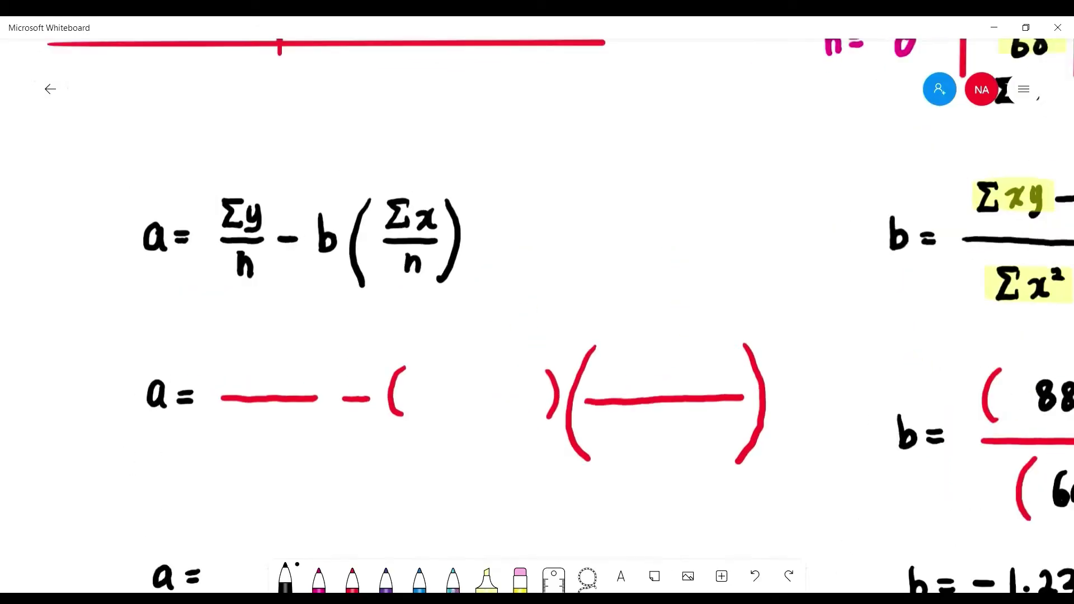
{"action": "scroll", "coordinate": [538, 303], "scroll_direction": "down", "scroll_amount": 3}
{"action": "scroll", "coordinate": [537, 303], "scroll_direction": "right", "scroll_amount": 3}
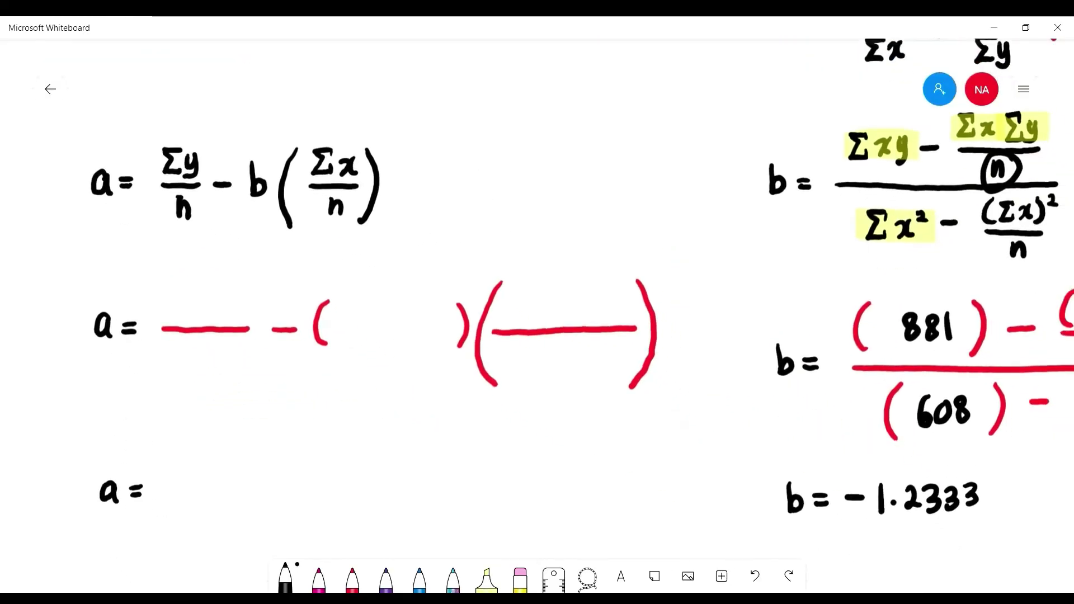
{"action": "scroll", "coordinate": [537, 303], "scroll_direction": "up", "scroll_amount": 3}
{"action": "scroll", "coordinate": [537, 302], "scroll_direction": "right", "scroll_amount": 2}
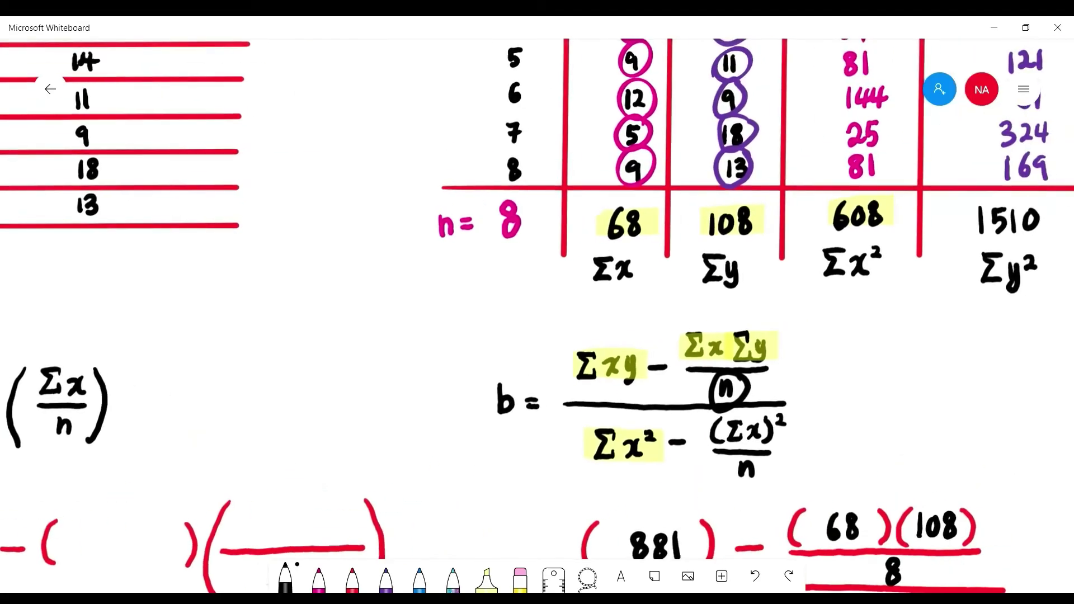
{"action": "scroll", "coordinate": [537, 303], "scroll_direction": "down", "scroll_amount": 2}
{"action": "scroll", "coordinate": [537, 302], "scroll_direction": "left", "scroll_amount": 3}
{"action": "left_click_drag", "start_coordinate": [272, 291], "coordinate": [272, 312]}
{"action": "left_click_drag", "start_coordinate": [287, 291], "coordinate": [311, 282]}
{"action": "left_click_drag", "start_coordinate": [298, 338], "coordinate": [284, 343]}
- Write −1.2333 in the bracket for b in the substitution line for a
{"action": "scroll", "coordinate": [537, 303], "scroll_direction": "right", "scroll_amount": 3}
{"action": "scroll", "coordinate": [537, 302], "scroll_direction": "up", "scroll_amount": 1}
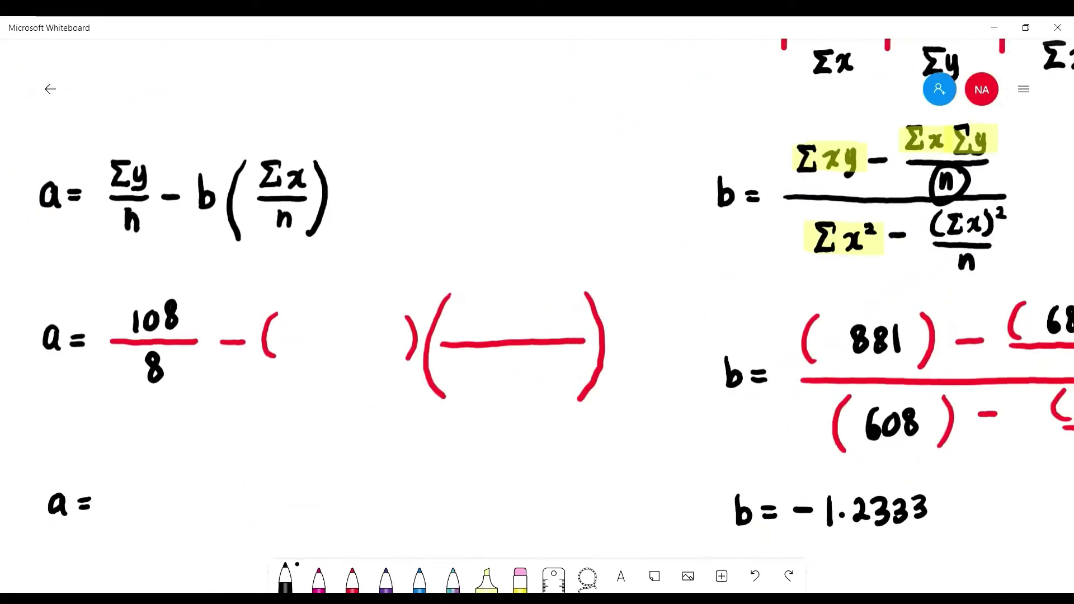
{"action": "left_click_drag", "start_coordinate": [247, 334], "coordinate": [244, 360]}
{"action": "left_click_drag", "start_coordinate": [254, 352], "coordinate": [282, 361]}
{"action": "mouse_move", "coordinate": [297, 337]}
{"action": "left_mouse_down"}
{"action": "mouse_move", "coordinate": [299, 361]}
{"action": "mouse_move", "coordinate": [329, 357]}
{"action": "mouse_move", "coordinate": [312, 365]}
{"action": "left_mouse_up"}
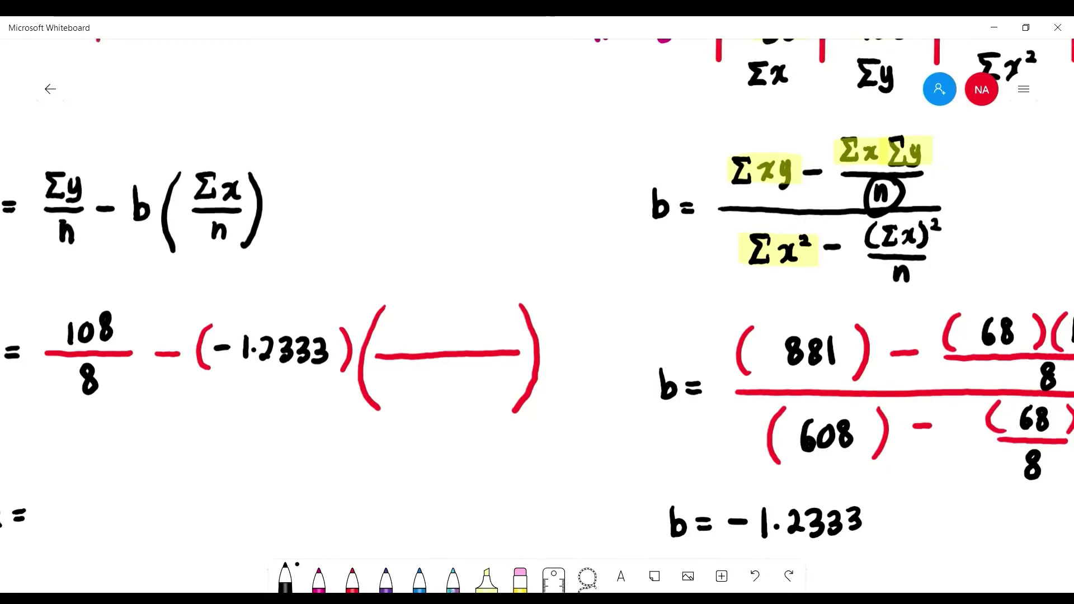
- Fill the last bracketed fraction of the substitution line for a with 68 over 8
{"action": "scroll", "coordinate": [537, 302], "scroll_direction": "right", "scroll_amount": 3}
{"action": "scroll", "coordinate": [537, 302], "scroll_direction": "up", "scroll_amount": 2}
{"action": "scroll", "coordinate": [537, 302], "scroll_direction": "down", "scroll_amount": 2}
{"action": "scroll", "coordinate": [537, 302], "scroll_direction": "left", "scroll_amount": 1}
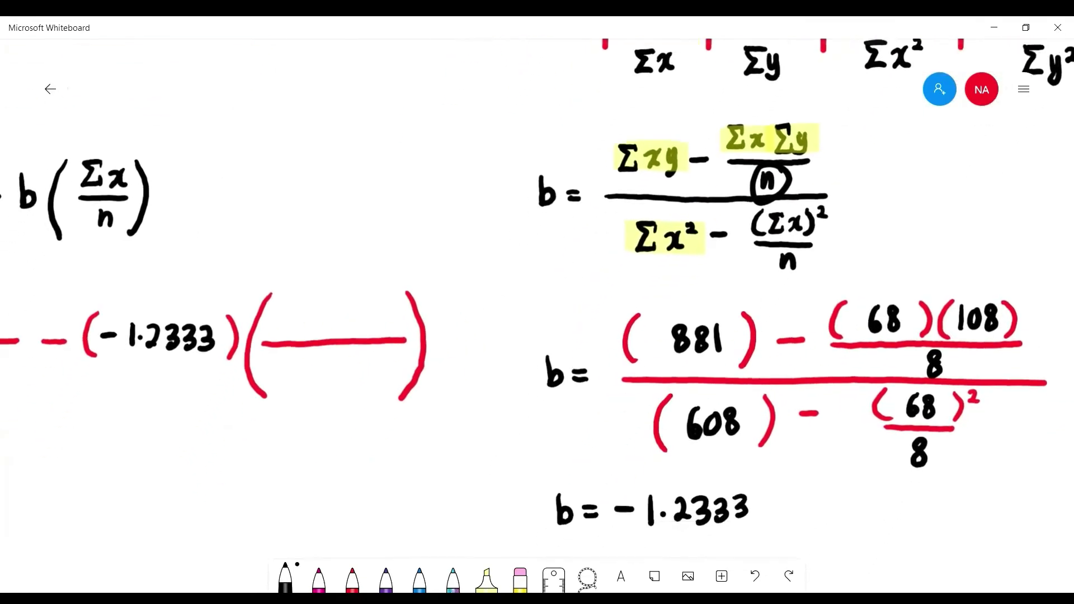
{"action": "mouse_move", "coordinate": [345, 282]}
{"action": "left_mouse_down"}
{"action": "mouse_move", "coordinate": [337, 298]}
{"action": "mouse_move", "coordinate": [367, 282]}
{"action": "left_mouse_up"}
{"action": "left_click_drag", "start_coordinate": [347, 369], "coordinate": [352, 359]}
- Write the result 23.9831 in black after the last a =
{"action": "scroll", "coordinate": [537, 302], "scroll_direction": "left", "scroll_amount": 4}
{"action": "scroll", "coordinate": [537, 302], "scroll_direction": "down", "scroll_amount": 2}
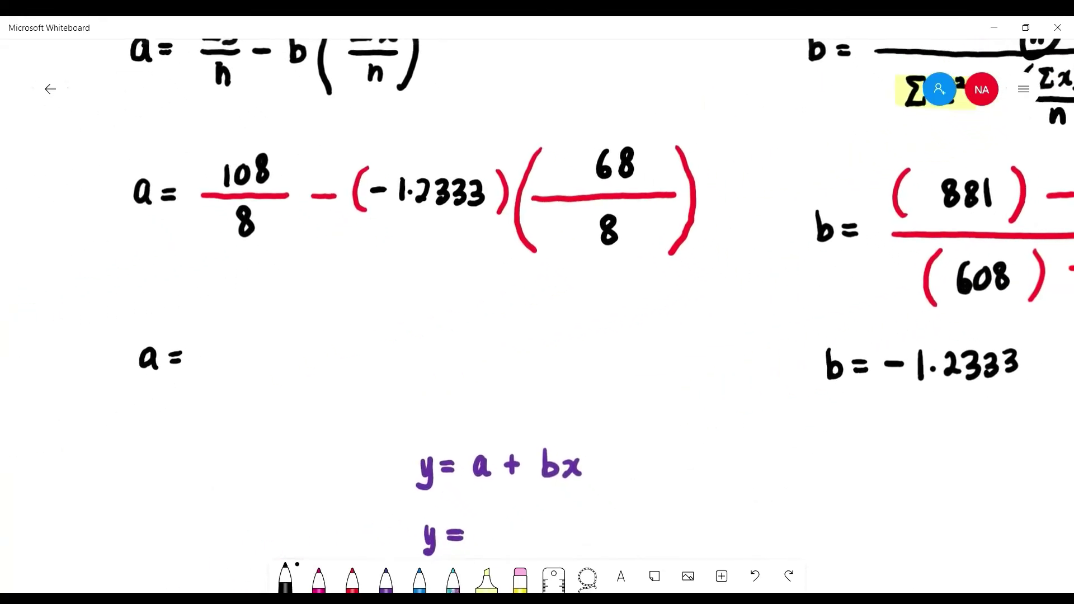
{"action": "scroll", "coordinate": [538, 302], "scroll_direction": "right", "scroll_amount": 1}
{"action": "scroll", "coordinate": [537, 302], "scroll_direction": "up", "scroll_amount": 1}
{"action": "left_click_drag", "start_coordinate": [201, 352], "coordinate": [217, 374]}
{"action": "mouse_move", "coordinate": [222, 353]}
{"action": "left_mouse_down"}
{"action": "mouse_move", "coordinate": [273, 375]}
{"action": "mouse_move", "coordinate": [297, 352]}
{"action": "left_mouse_up"}
{"action": "left_click_drag", "start_coordinate": [307, 348], "coordinate": [317, 361]}
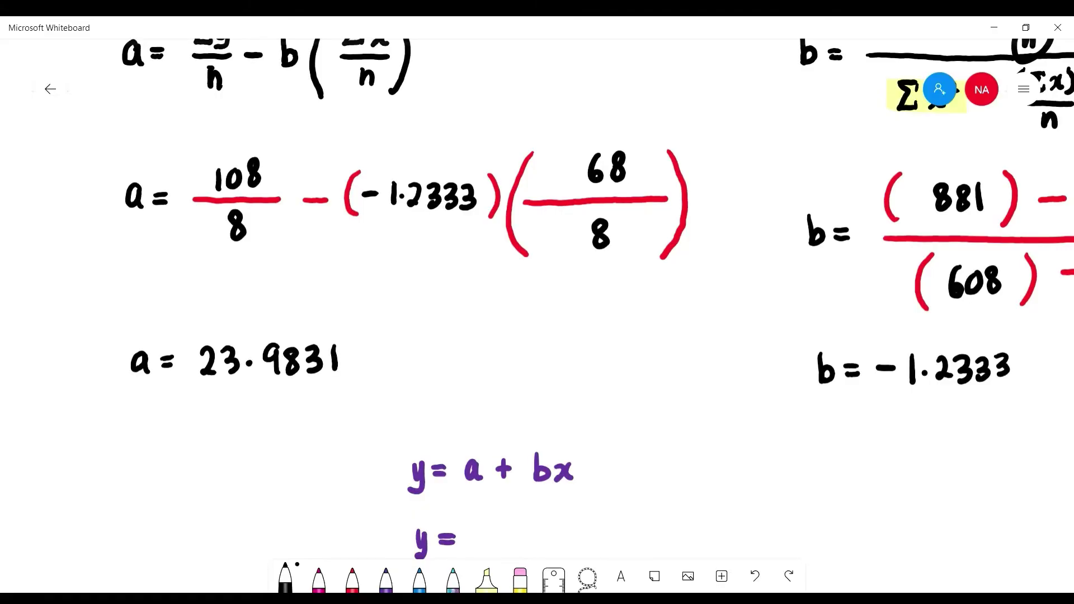
- Write 23.9831 followed by a plus sign in black after y =, below y = a + bx
{"action": "scroll", "coordinate": [537, 302], "scroll_direction": "down", "scroll_amount": 3}
{"action": "scroll", "coordinate": [537, 302], "scroll_direction": "right", "scroll_amount": 2}
{"action": "scroll", "coordinate": [538, 302], "scroll_direction": "down", "scroll_amount": 2}
{"action": "scroll", "coordinate": [537, 302], "scroll_direction": "right", "scroll_amount": 1}
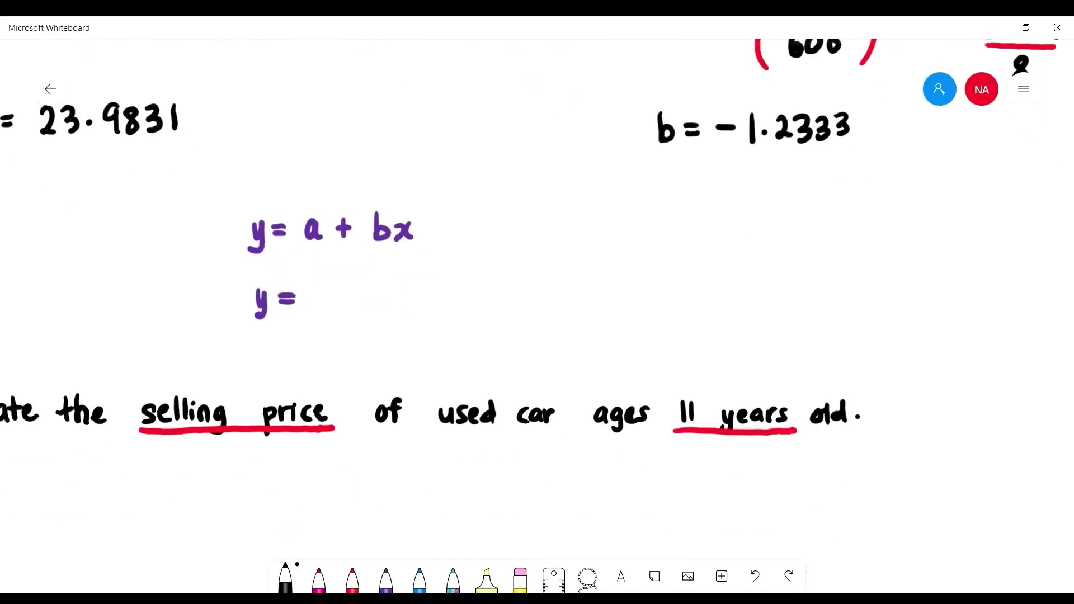
{"action": "scroll", "coordinate": [537, 302], "scroll_direction": "up", "scroll_amount": 2}
{"action": "scroll", "coordinate": [537, 302], "scroll_direction": "left", "scroll_amount": 1}
{"action": "scroll", "coordinate": [537, 302], "scroll_direction": "down", "scroll_amount": 1}
{"action": "mouse_move", "coordinate": [367, 357]}
{"action": "left_mouse_down"}
{"action": "mouse_move", "coordinate": [370, 381]}
{"action": "mouse_move", "coordinate": [414, 371]}
{"action": "left_mouse_up"}
{"action": "left_click_drag", "start_coordinate": [433, 355], "coordinate": [429, 385]}
{"action": "left_click_drag", "start_coordinate": [453, 354], "coordinate": [451, 356]}
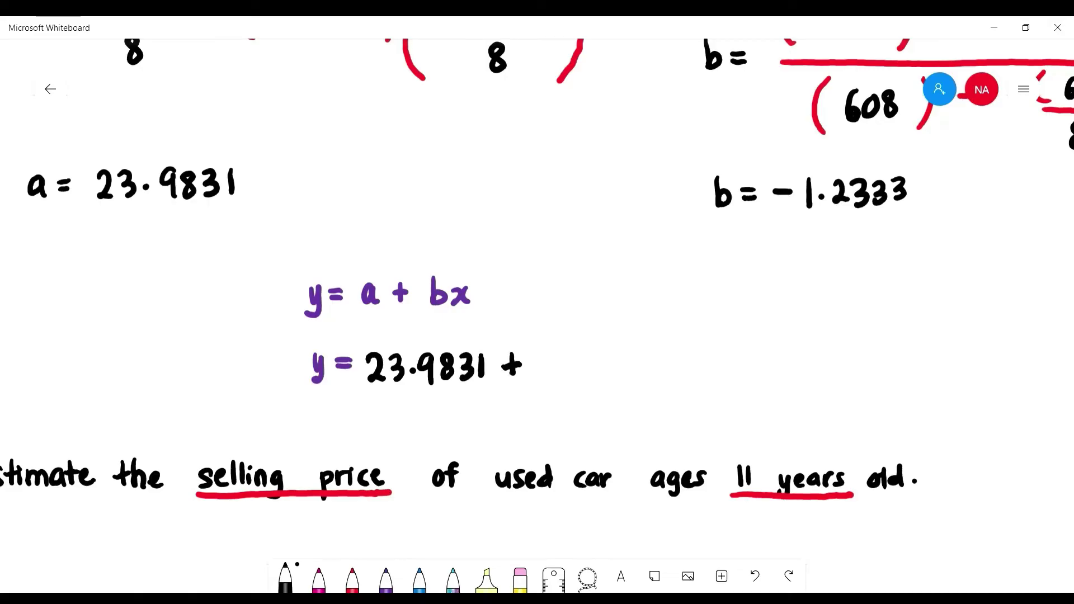
- Change the equation's plus sign to a minus and write 1.2333 after it
{"action": "left_click_drag", "start_coordinate": [504, 367], "coordinate": [579, 377]}
{"action": "mouse_move", "coordinate": [589, 354]}
{"action": "left_mouse_down"}
{"action": "mouse_move", "coordinate": [599, 360]}
{"action": "mouse_move", "coordinate": [592, 380]}
{"action": "left_mouse_up"}
{"action": "mouse_move", "coordinate": [603, 354]}
{"action": "left_mouse_down"}
{"action": "mouse_move", "coordinate": [615, 368]}
{"action": "mouse_move", "coordinate": [607, 380]}
{"action": "left_mouse_up"}
{"action": "left_click_drag", "start_coordinate": [622, 353], "coordinate": [631, 375]}
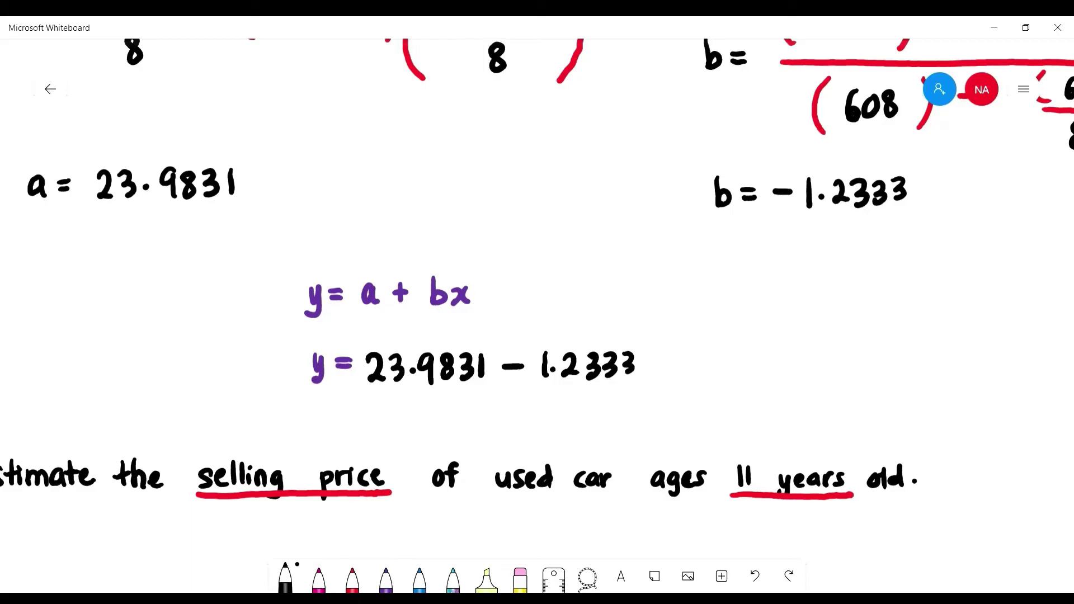
- Add x to the end of the regression equation and circle a and b in y = a + bx in black
{"action": "left_click_drag", "start_coordinate": [538, 336], "coordinate": [455, 264]}
{"action": "left_click_drag", "start_coordinate": [286, 201], "coordinate": [297, 204]}
{"action": "mouse_move", "coordinate": [366, 201]}
{"action": "left_mouse_down"}
{"action": "mouse_move", "coordinate": [337, 218]}
{"action": "mouse_move", "coordinate": [365, 208]}
{"action": "left_mouse_up"}
{"action": "scroll", "coordinate": [538, 302], "scroll_direction": "down", "scroll_amount": 3}
{"action": "scroll", "coordinate": [537, 302], "scroll_direction": "left", "scroll_amount": 4}
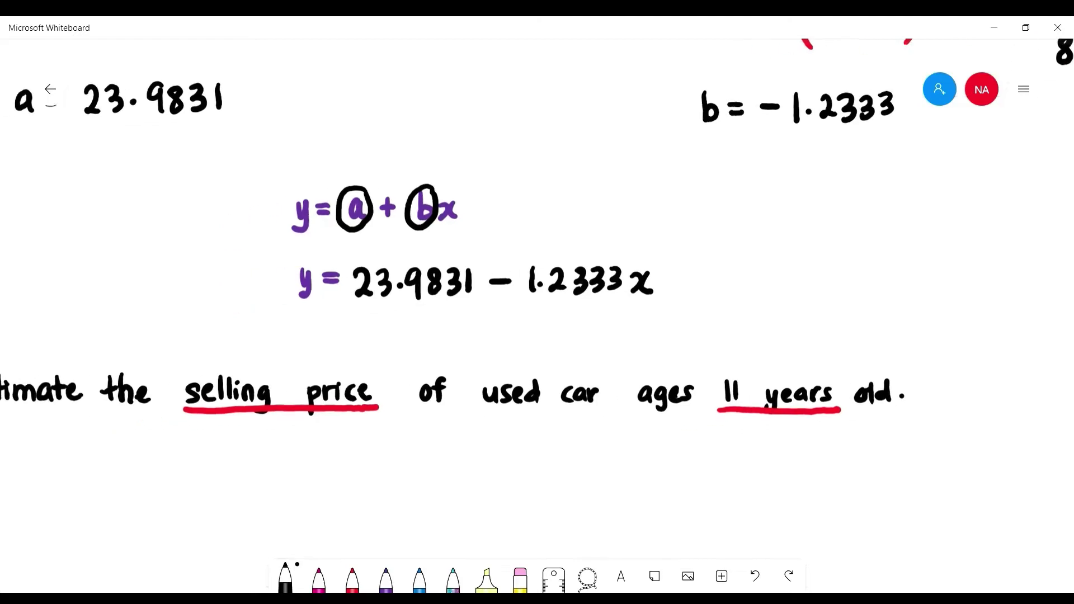